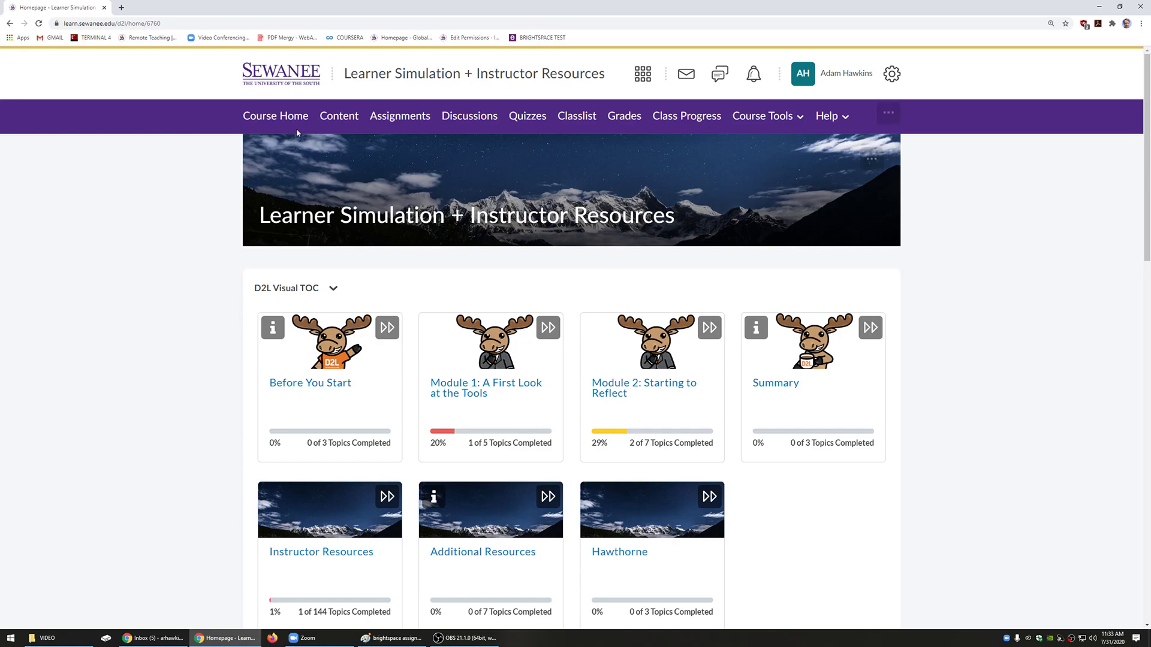
Step: Open the Assignments page of the Learner Simulation + Instructor Resources course
{"action": "left_click", "coordinate": [399, 116]}
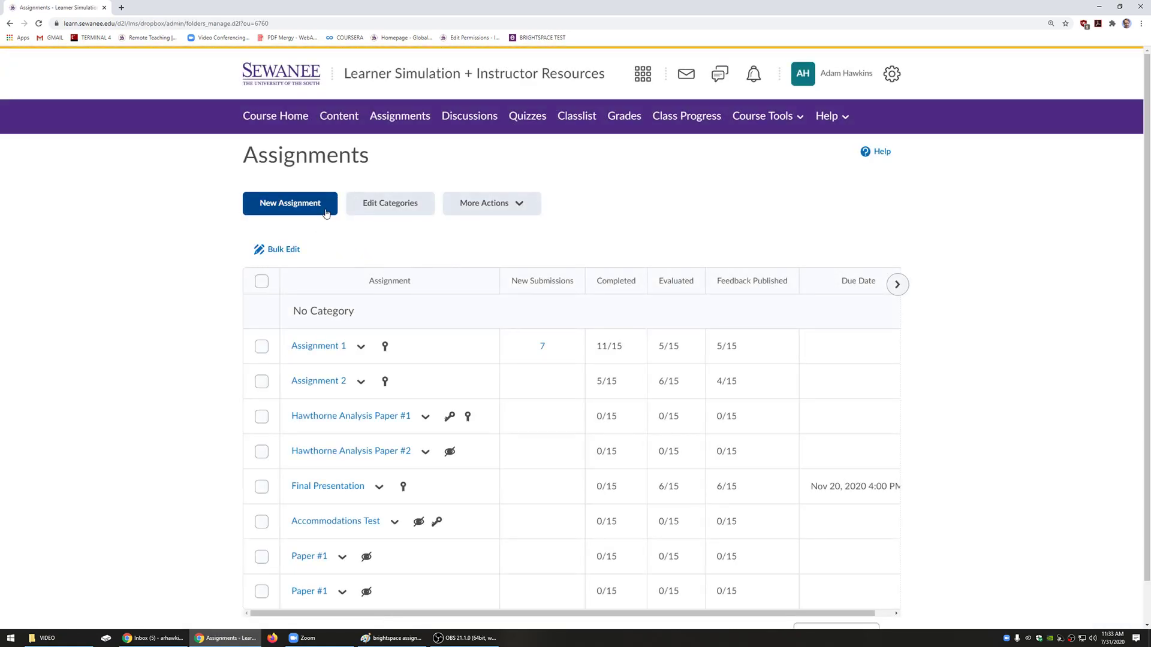
Step: Start a new assignment and name it 'Paper #1'
{"action": "left_click", "coordinate": [326, 213]}
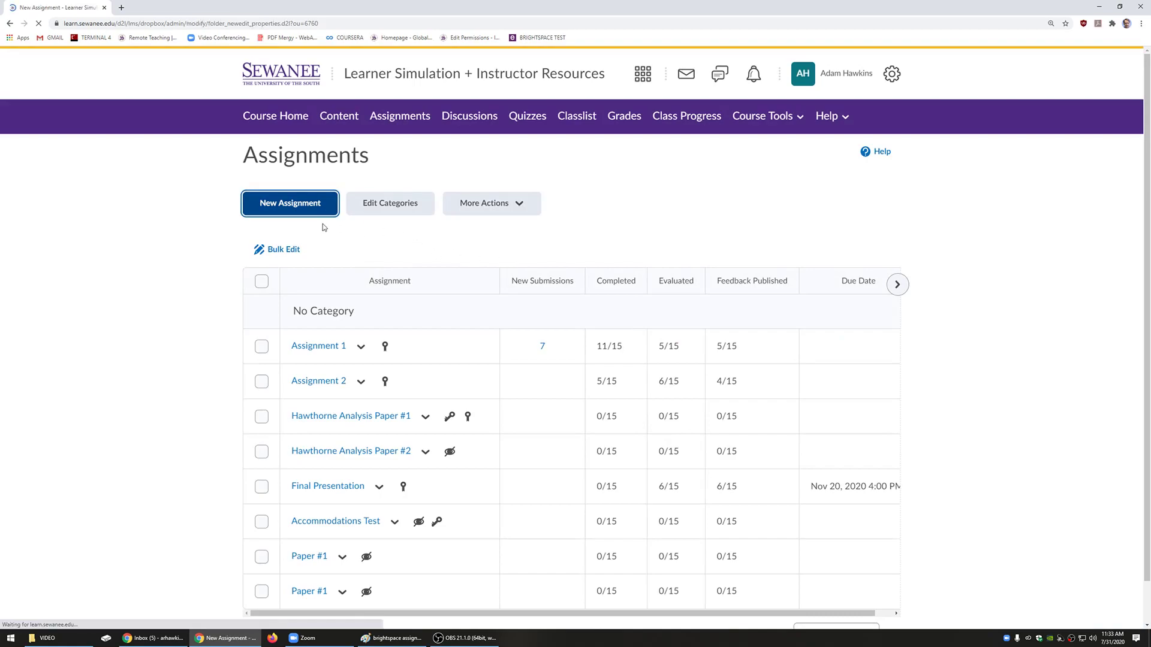
{"action": "left_click", "coordinate": [390, 269]}
{"action": "type", "text": "Pap"}
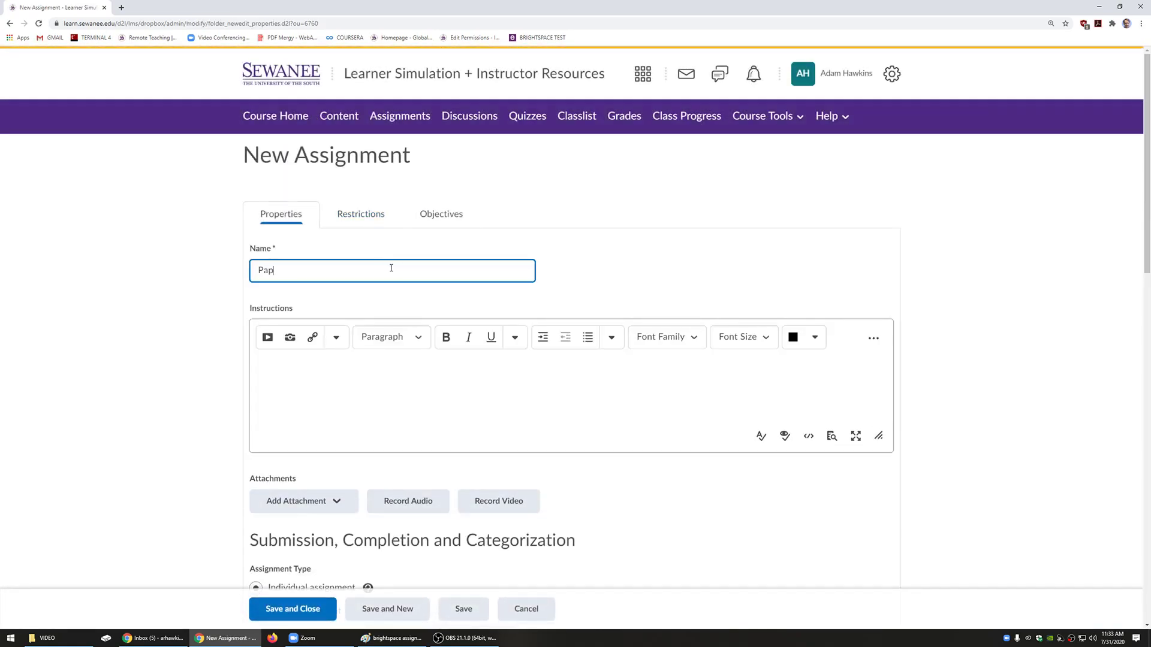
{"action": "type", "text": "er #1"}
Step: Enter 'Here is the prompt.' as the assignment instructions
{"action": "left_click", "coordinate": [394, 388]}
{"action": "type", "text": "here a"}
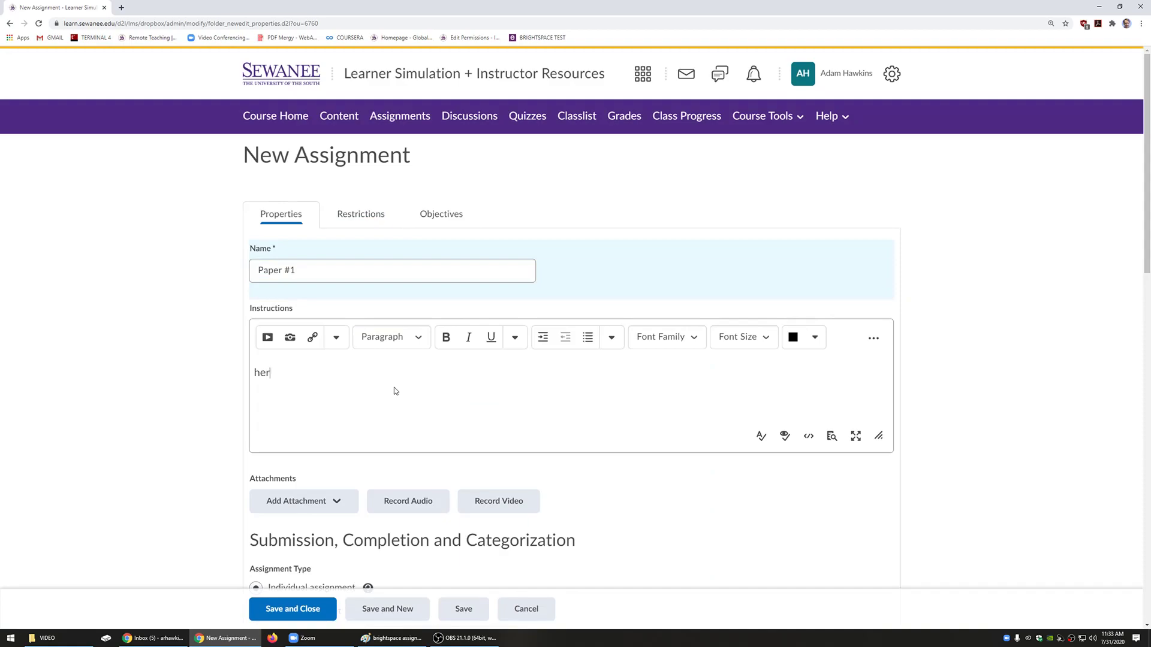
{"action": "key", "text": "BackSpace"}
{"action": "key", "text": "BackSpace"}
{"action": "key", "text": "BackSpace"}
{"action": "key", "text": "BackSpace"}
{"action": "key", "text": "BackSpace"}
{"action": "key", "text": "BackSpace"}
{"action": "type", "text": "Here is the prompt."}
{"action": "left_click_drag", "start_coordinate": [395, 374], "coordinate": [240, 372]}
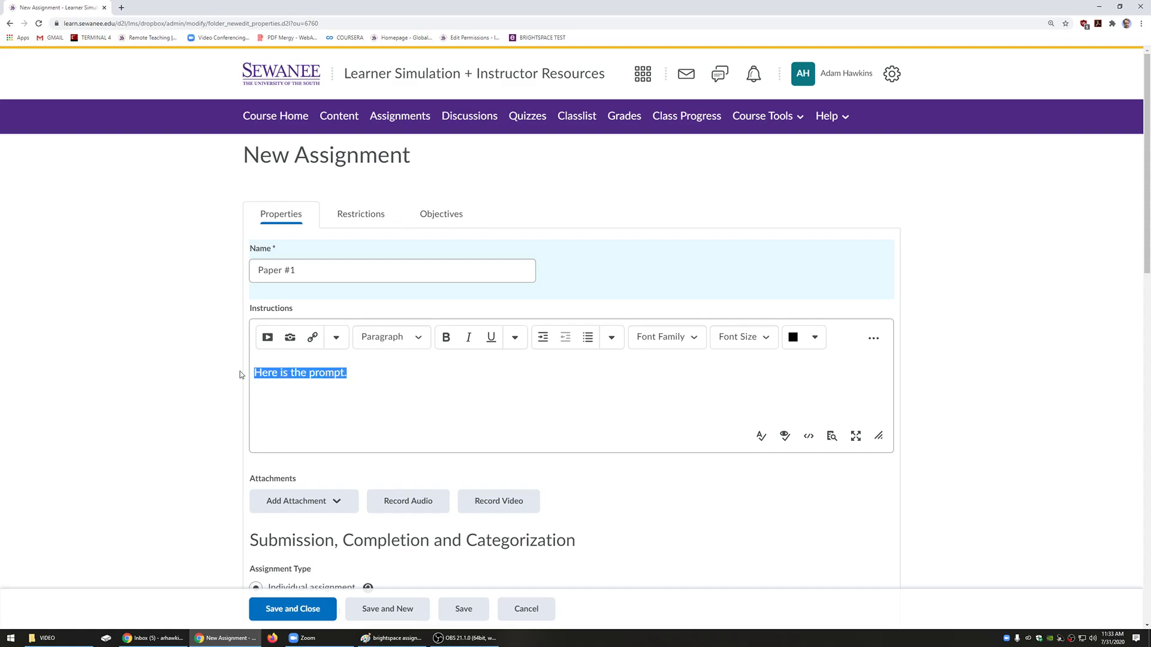
{"action": "scroll", "coordinate": [466, 408], "scroll_direction": "down", "scroll_amount": 1}
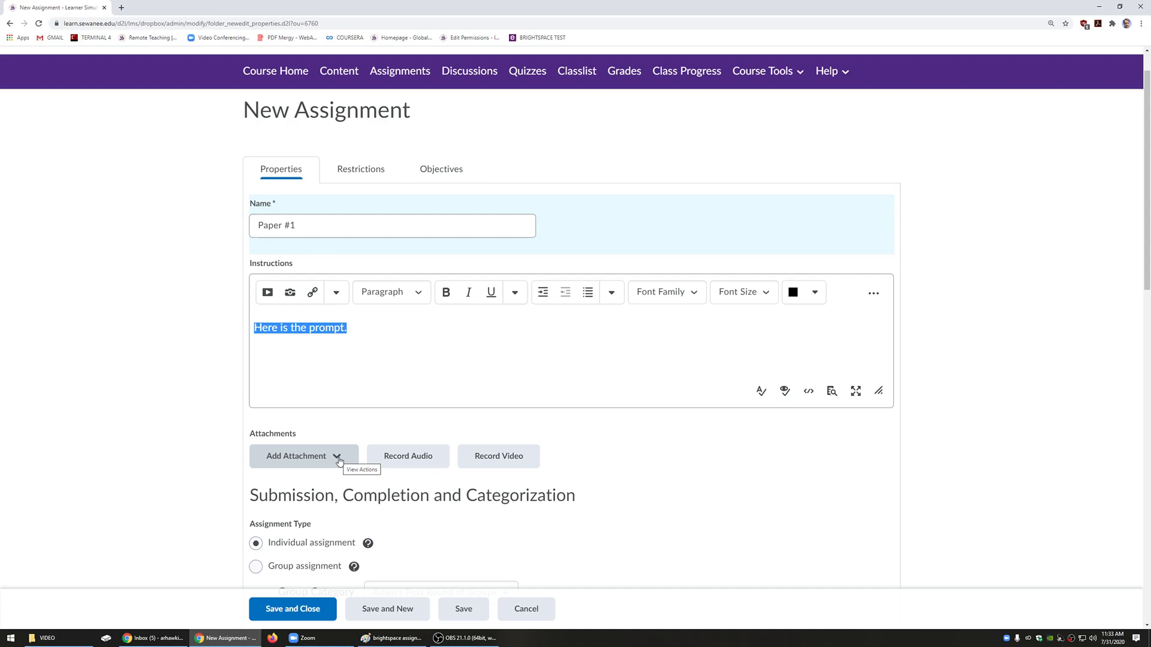
{"action": "scroll", "coordinate": [712, 488], "scroll_direction": "down", "scroll_amount": 4}
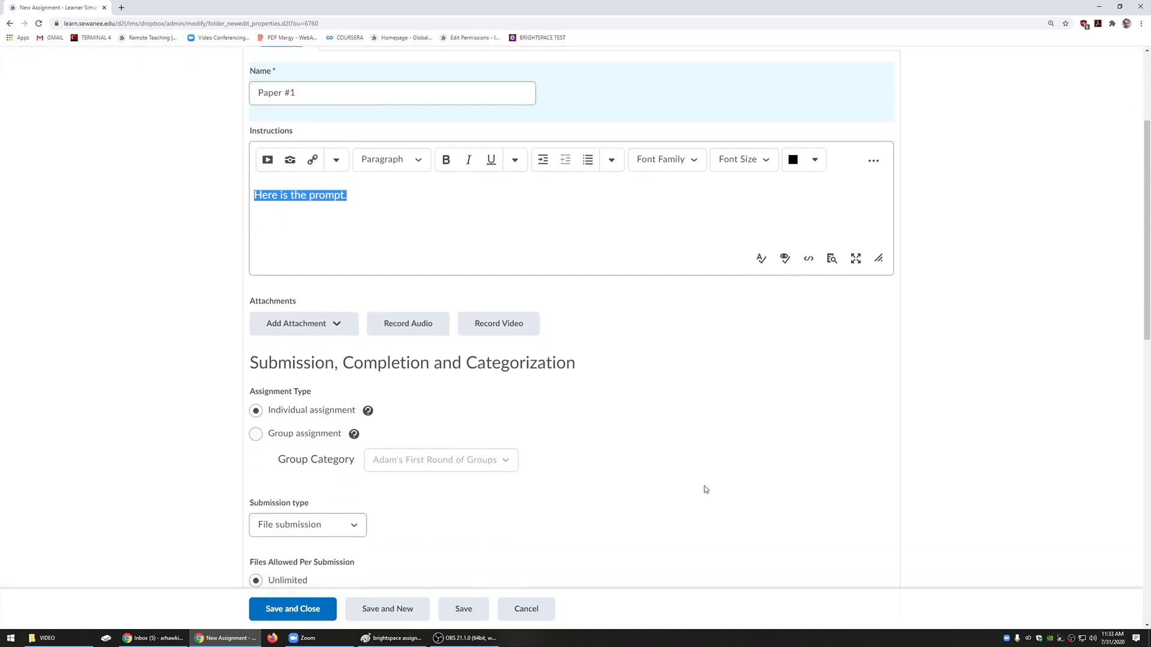
{"action": "scroll", "coordinate": [679, 484], "scroll_direction": "down", "scroll_amount": 2}
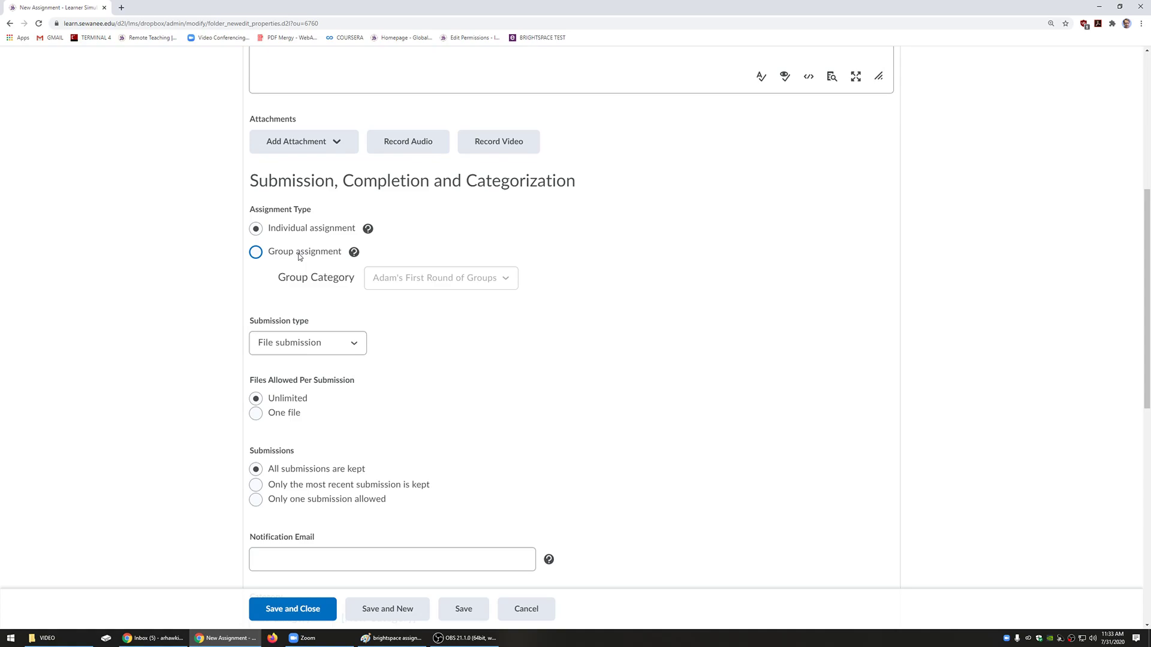
{"action": "scroll", "coordinate": [387, 330], "scroll_direction": "down", "scroll_amount": 3}
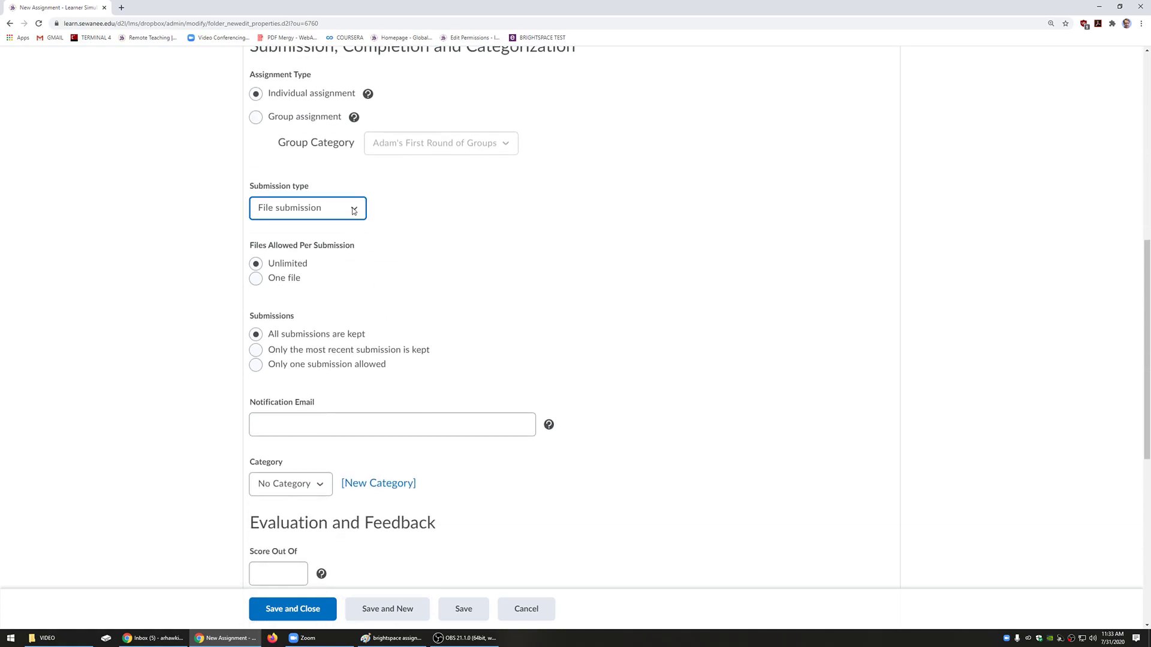
{"action": "left_click", "coordinate": [348, 211]}
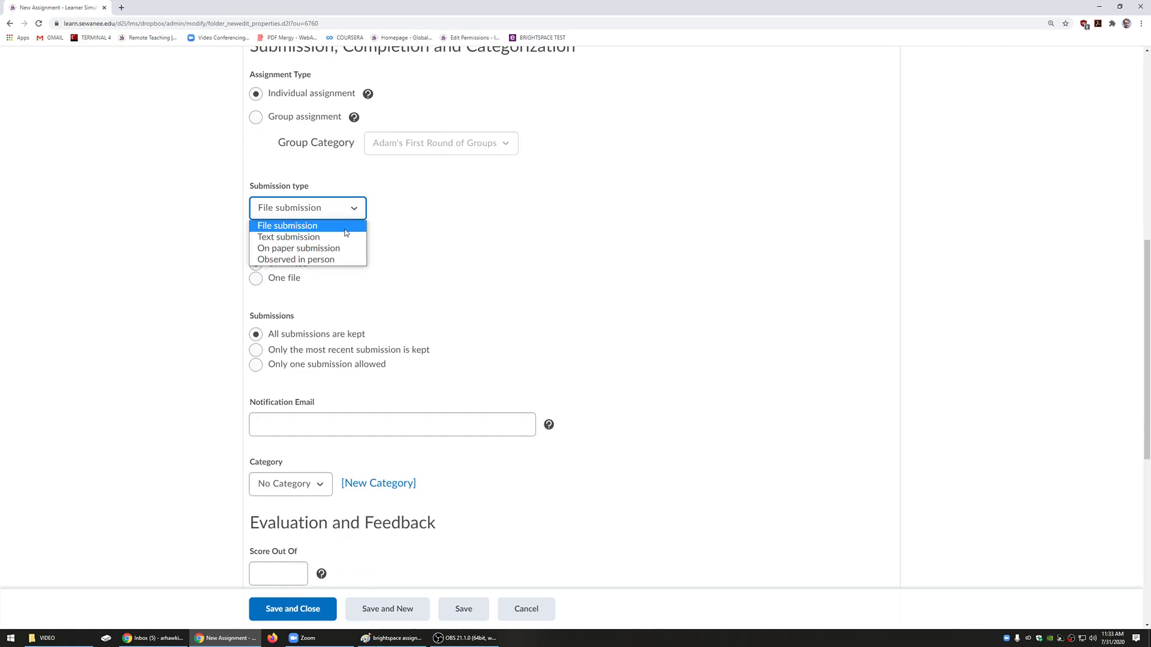
{"action": "left_click", "coordinate": [299, 237]}
{"action": "scroll", "coordinate": [464, 214], "scroll_direction": "up", "scroll_amount": 3}
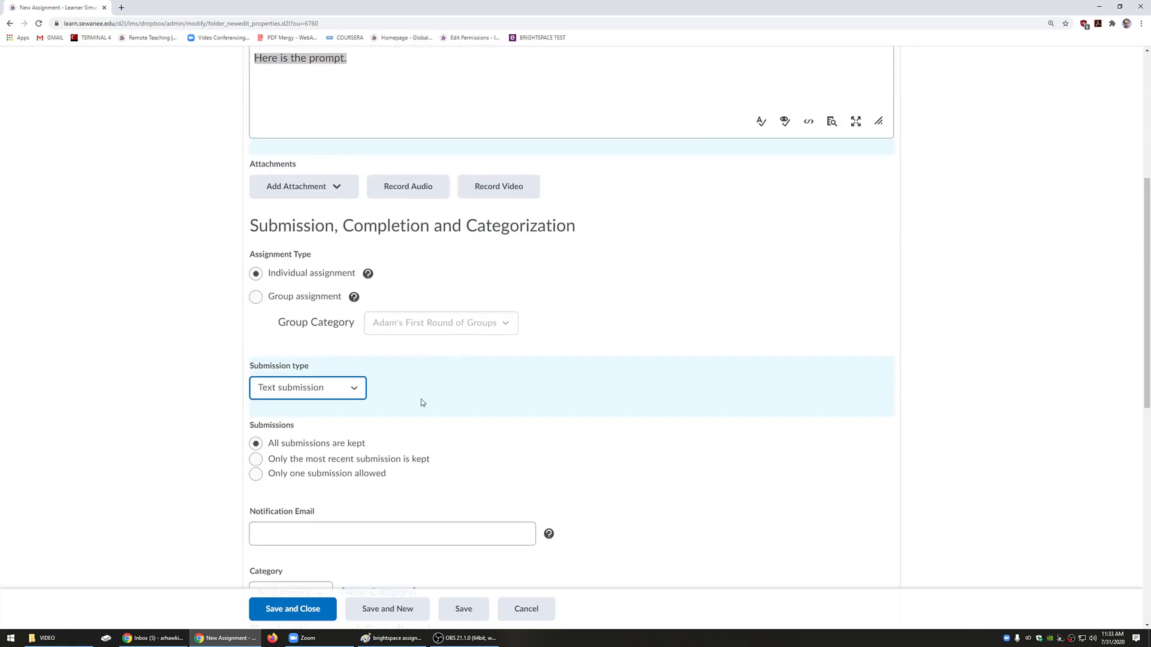
{"action": "scroll", "coordinate": [439, 380], "scroll_direction": "up", "scroll_amount": 3}
{"action": "left_click", "coordinate": [423, 239]}
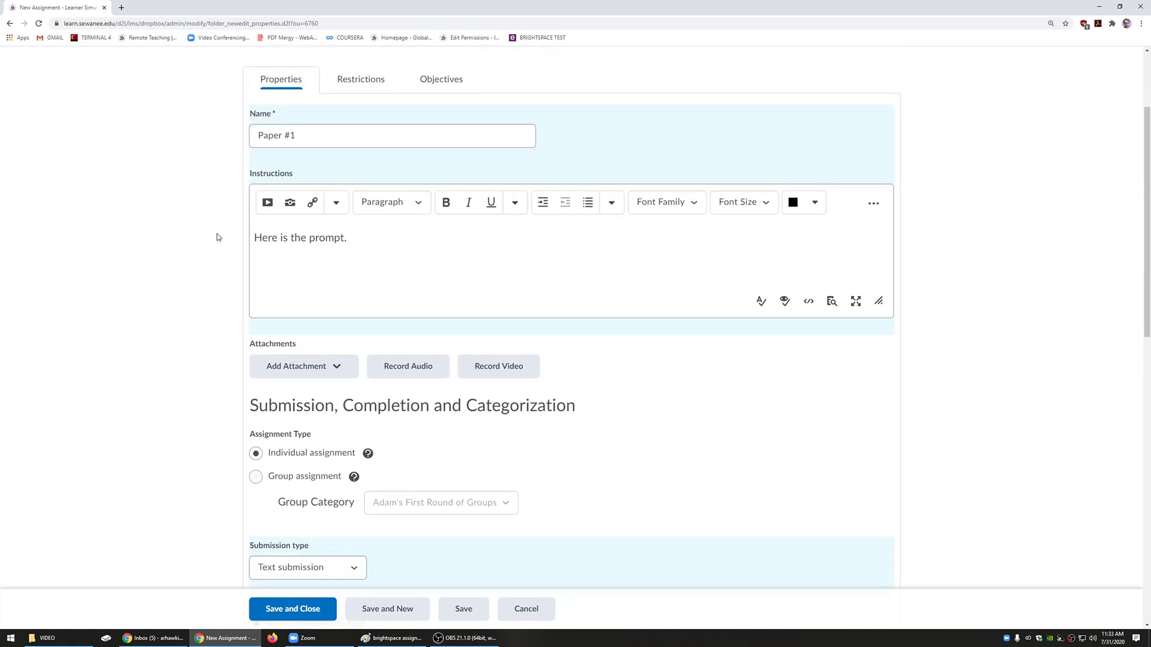
{"action": "left_click_drag", "start_coordinate": [383, 244], "coordinate": [240, 229]}
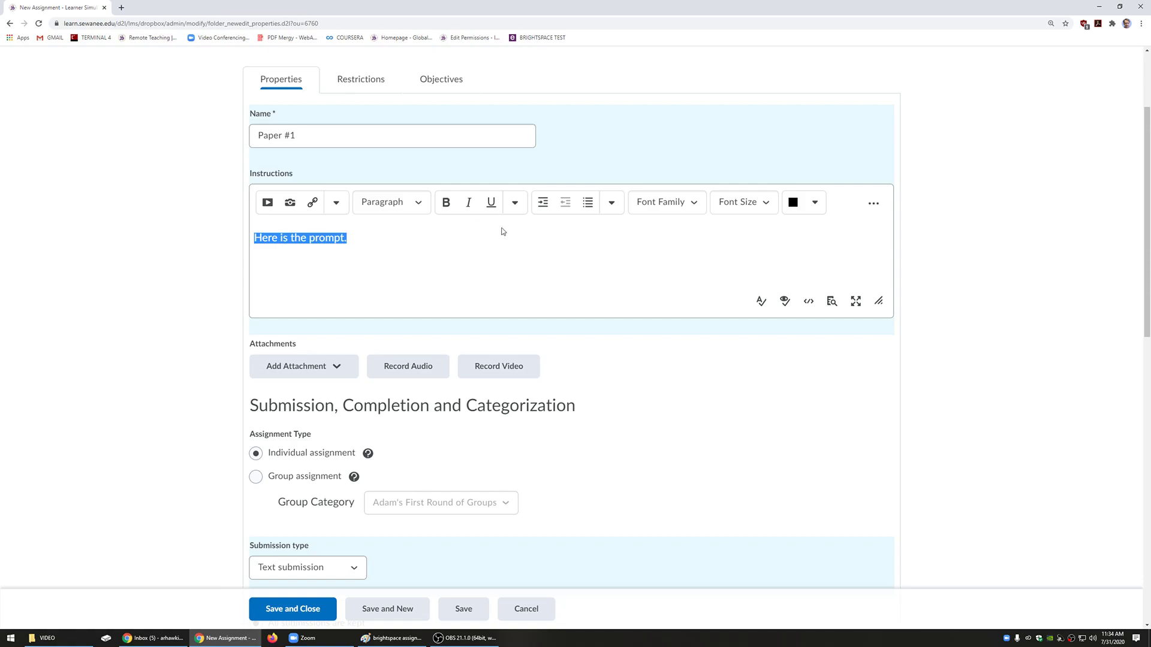
{"action": "scroll", "coordinate": [483, 332], "scroll_direction": "down", "scroll_amount": 4}
{"action": "left_click", "coordinate": [353, 342]}
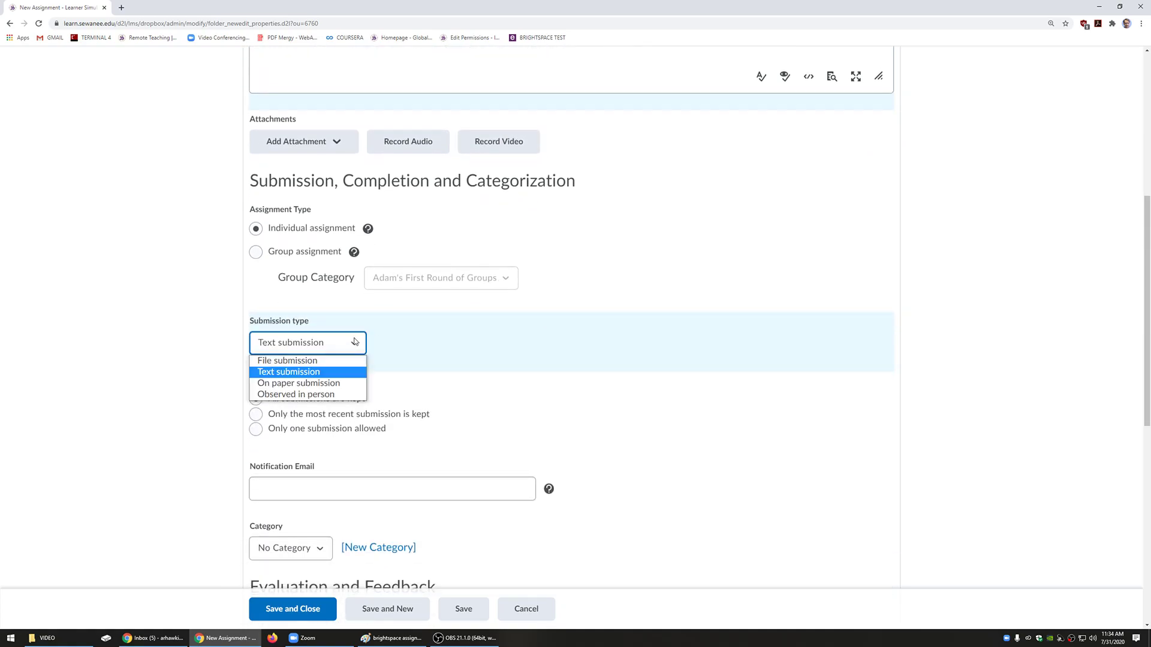
{"action": "left_click", "coordinate": [348, 386]}
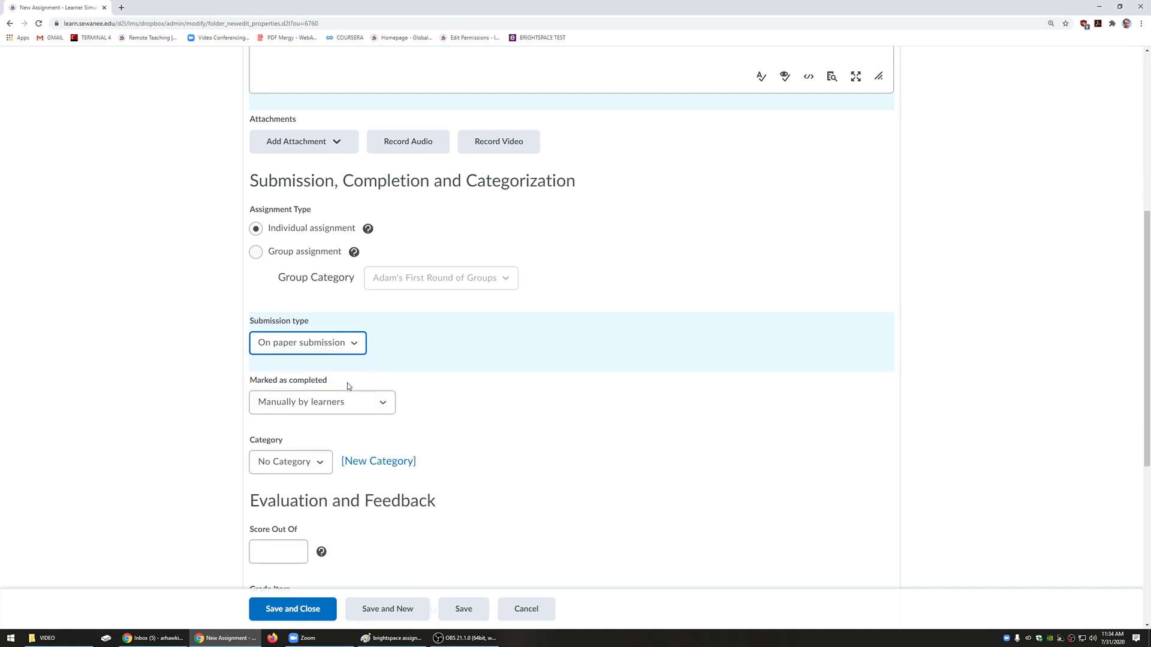
{"action": "left_click", "coordinate": [359, 347]}
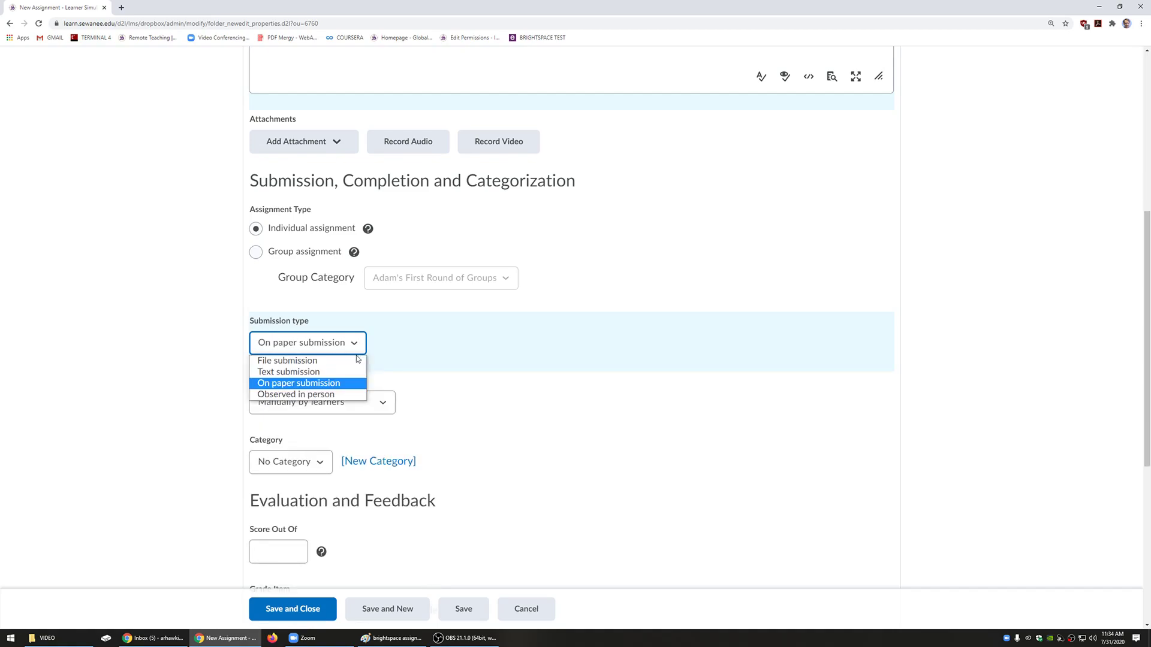
{"action": "left_click", "coordinate": [351, 395]}
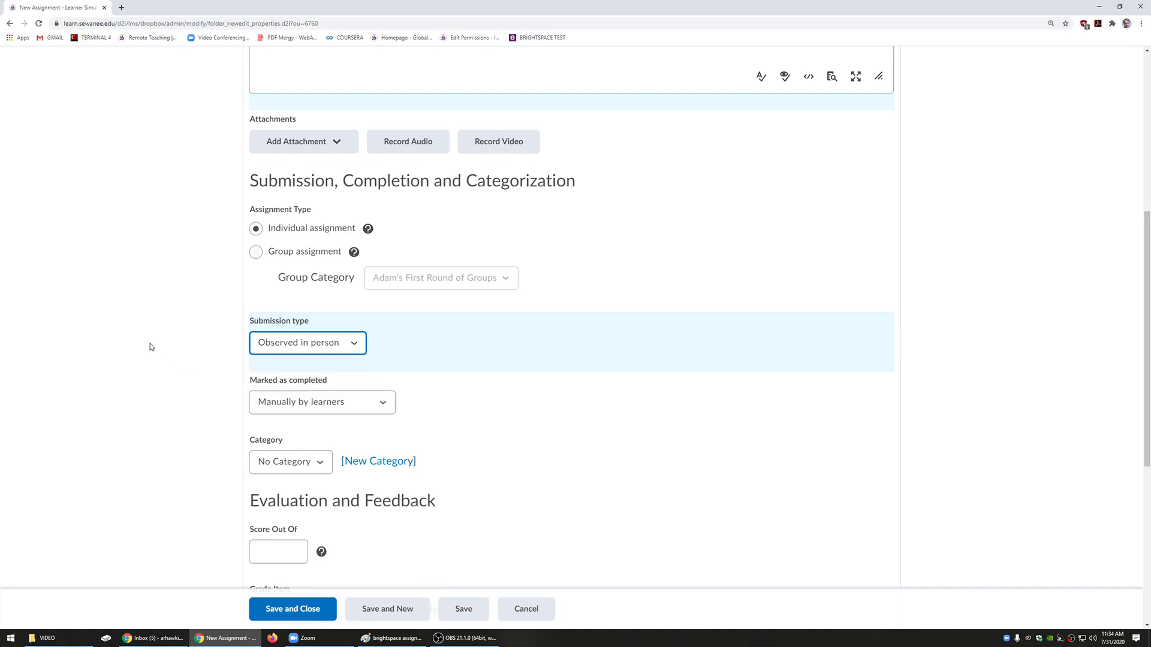
{"action": "left_click", "coordinate": [282, 346]}
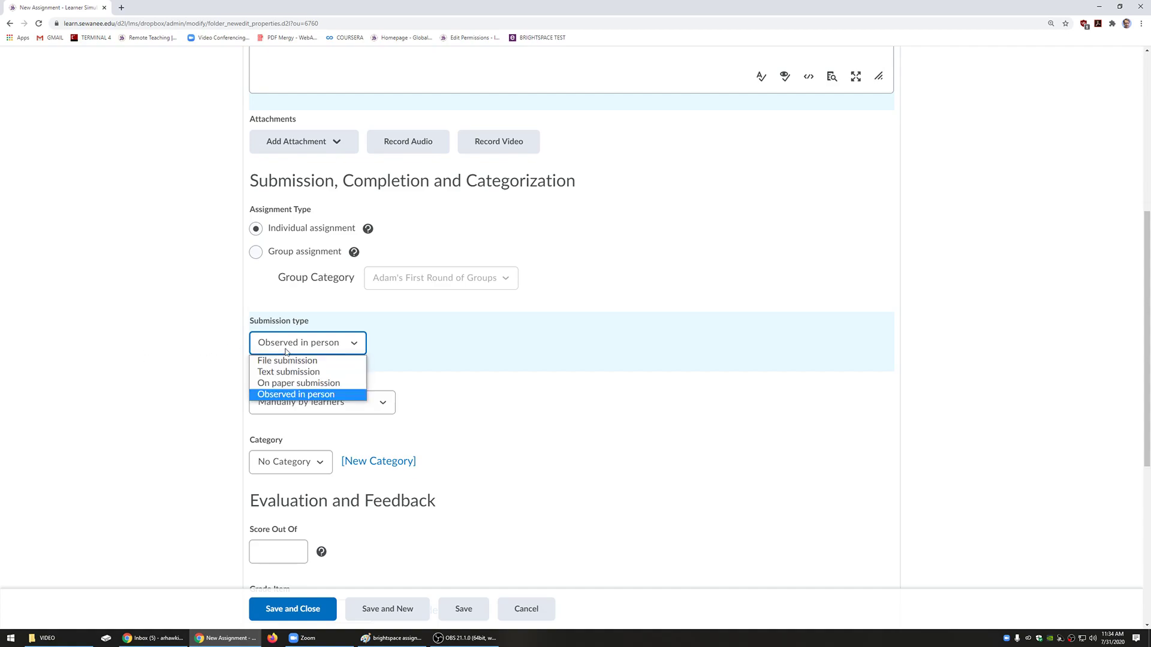
{"action": "left_click", "coordinate": [302, 362]}
{"action": "scroll", "coordinate": [123, 340], "scroll_direction": "down", "scroll_amount": 2}
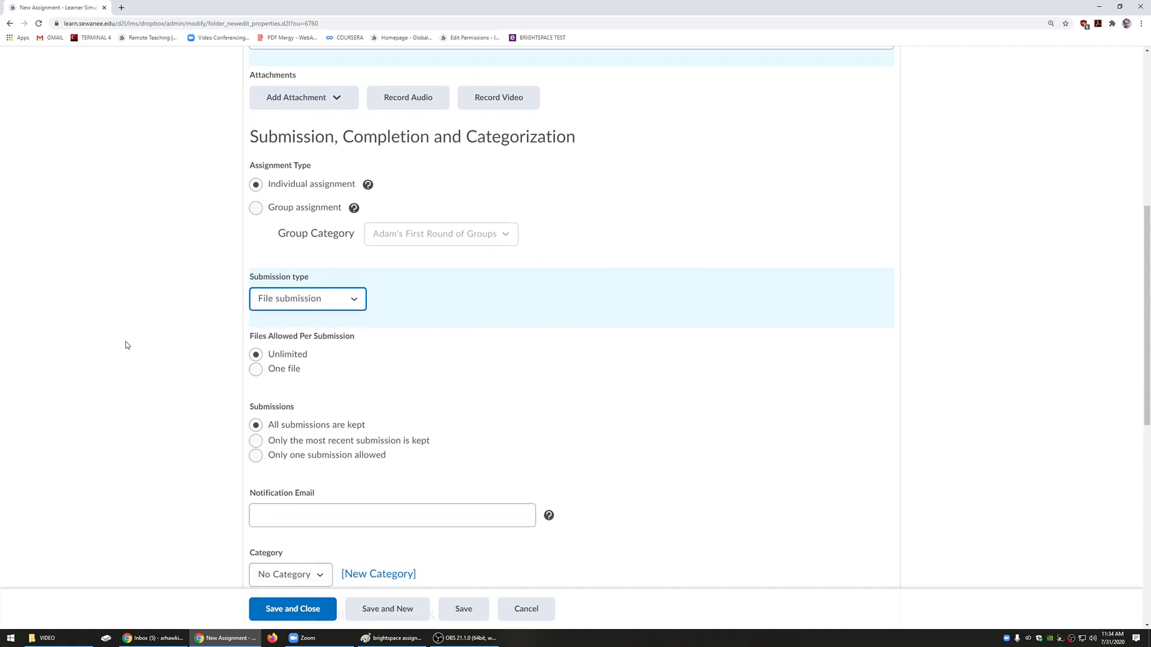
{"action": "scroll", "coordinate": [298, 309], "scroll_direction": "down", "scroll_amount": 1}
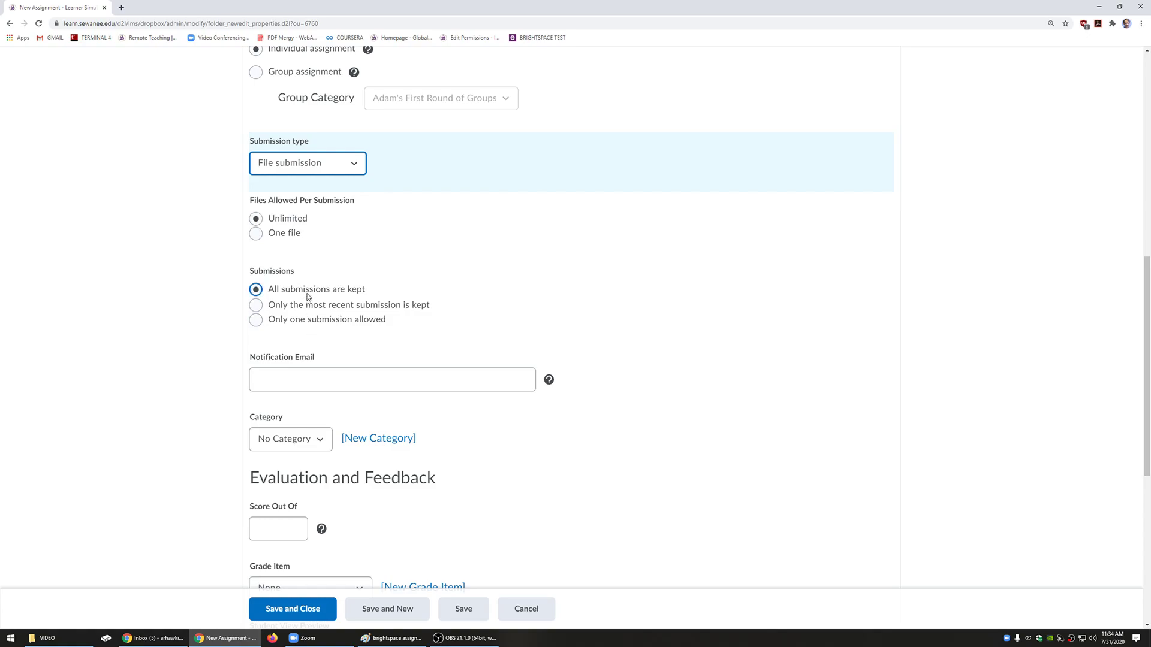
{"action": "left_click", "coordinate": [331, 371]}
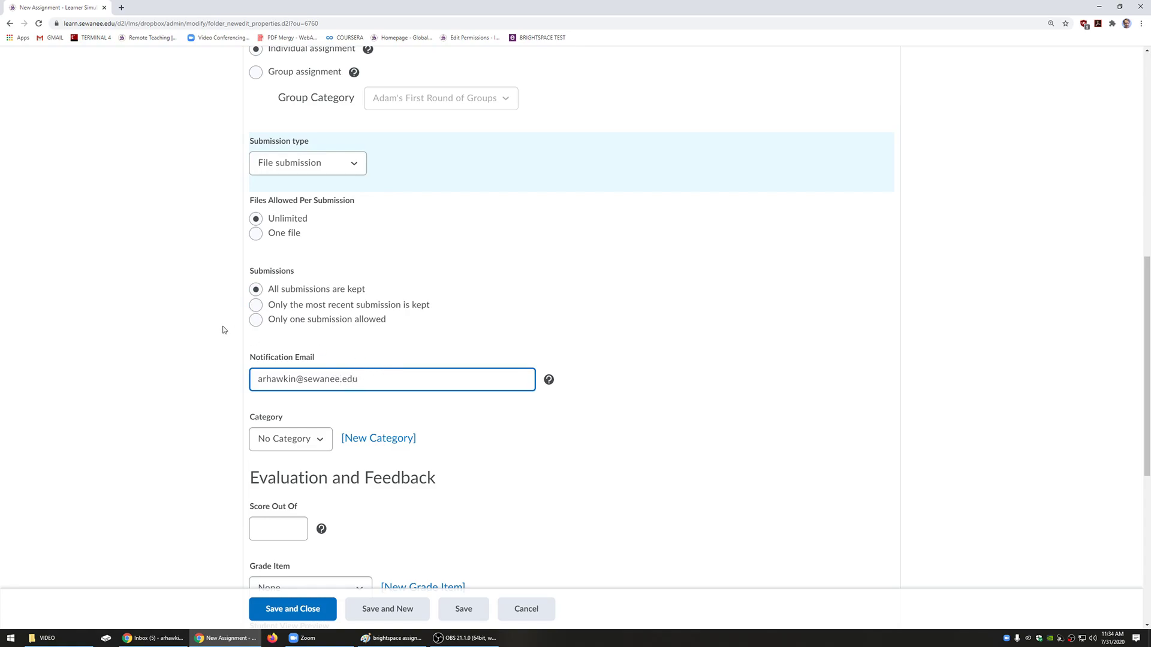
{"action": "key", "text": "ctrl+a"}
{"action": "key", "text": "BackSpace"}
{"action": "scroll", "coordinate": [182, 363], "scroll_direction": "down", "scroll_amount": 1}
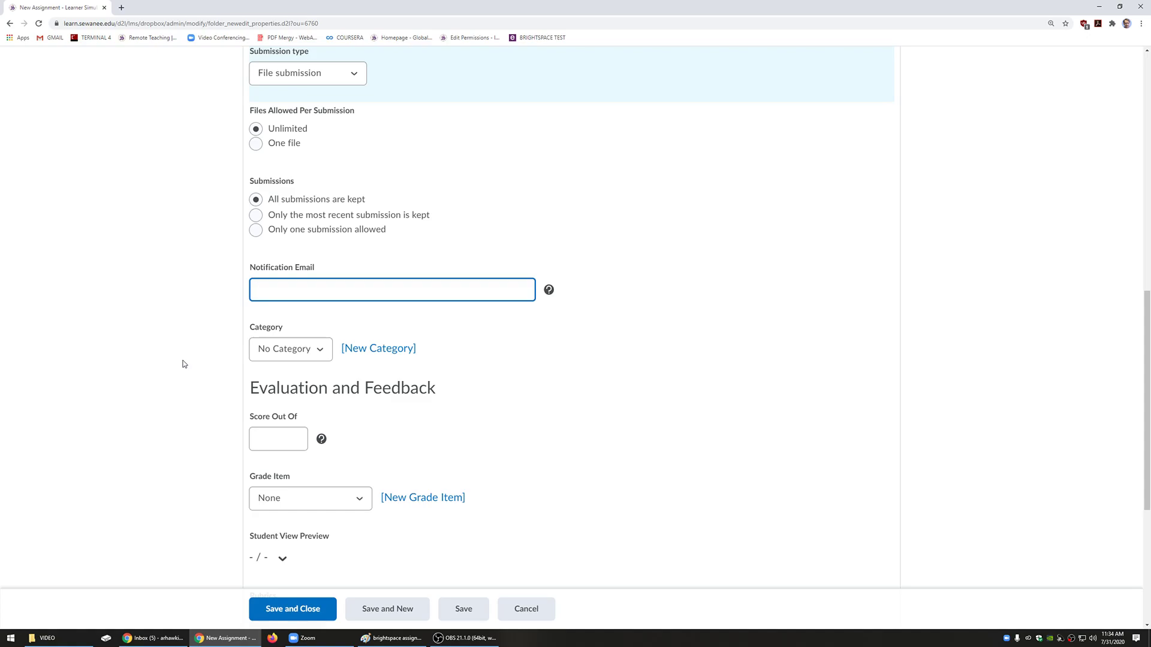
{"action": "scroll", "coordinate": [183, 364], "scroll_direction": "down", "scroll_amount": 1}
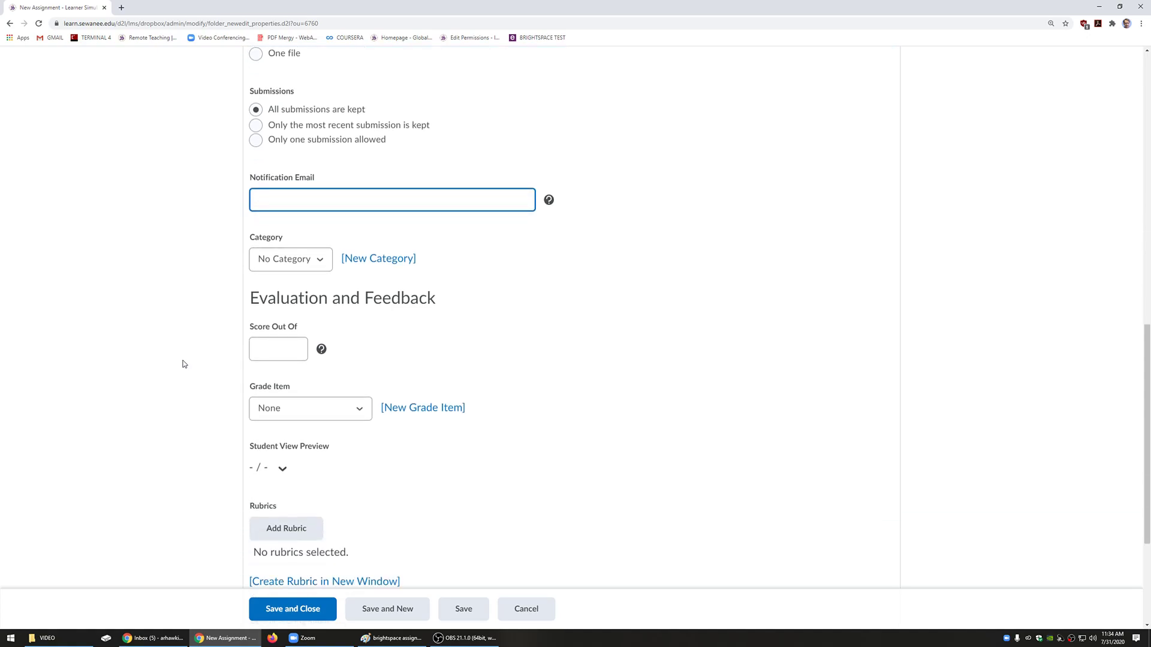
Step: Keep Paper #1's category set to No Category
{"action": "left_click", "coordinate": [310, 261]}
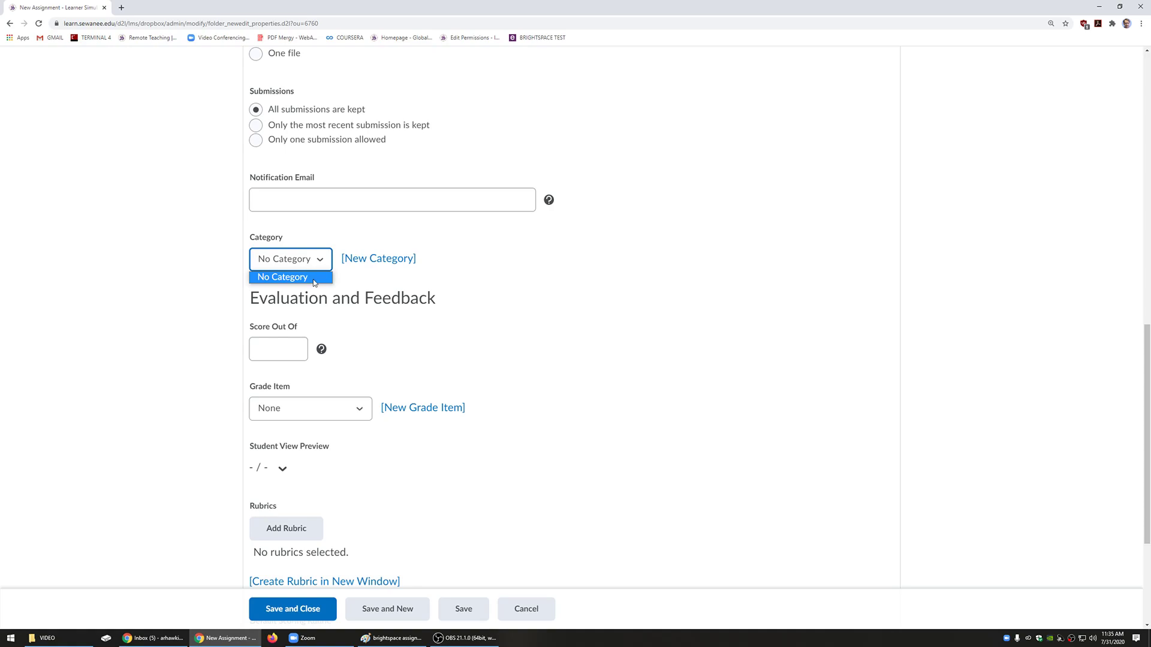
{"action": "left_click", "coordinate": [310, 276]}
{"action": "left_click", "coordinate": [307, 262]}
{"action": "left_click", "coordinate": [97, 268]}
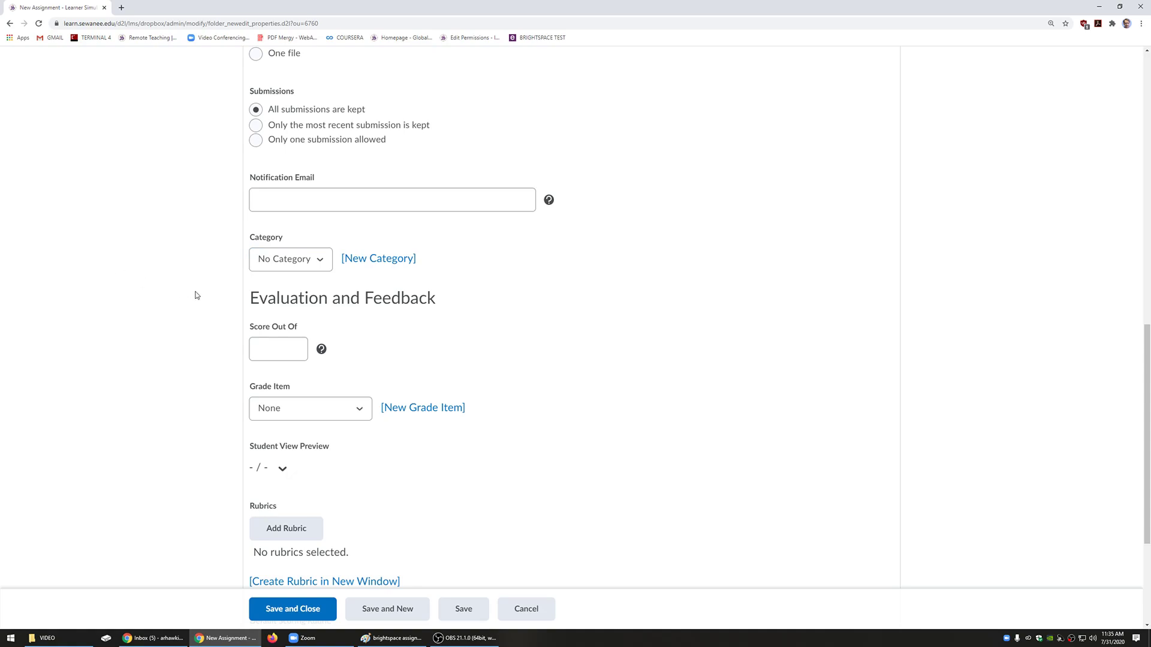
{"action": "scroll", "coordinate": [240, 288], "scroll_direction": "down", "scroll_amount": 2}
Step: Set Score Out Of to 100 and leave the Grade Item as None
{"action": "left_click", "coordinate": [282, 264]}
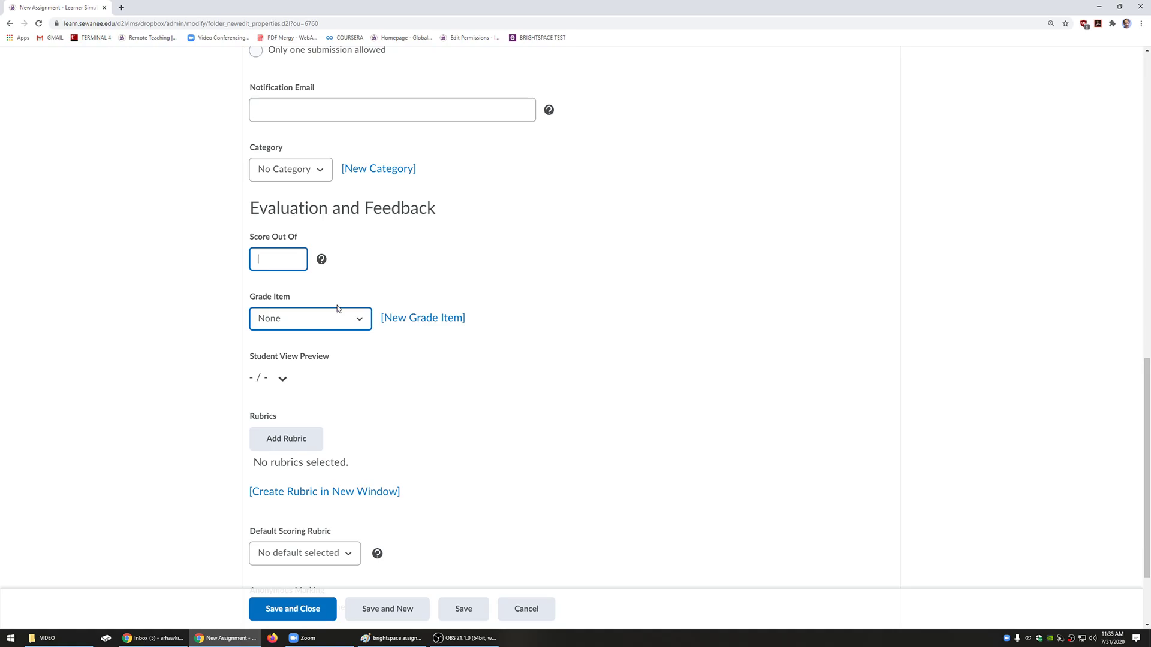
{"action": "type", "text": "100"}
{"action": "left_click_drag", "start_coordinate": [277, 256], "coordinate": [233, 252]}
{"action": "left_click", "coordinate": [346, 324]}
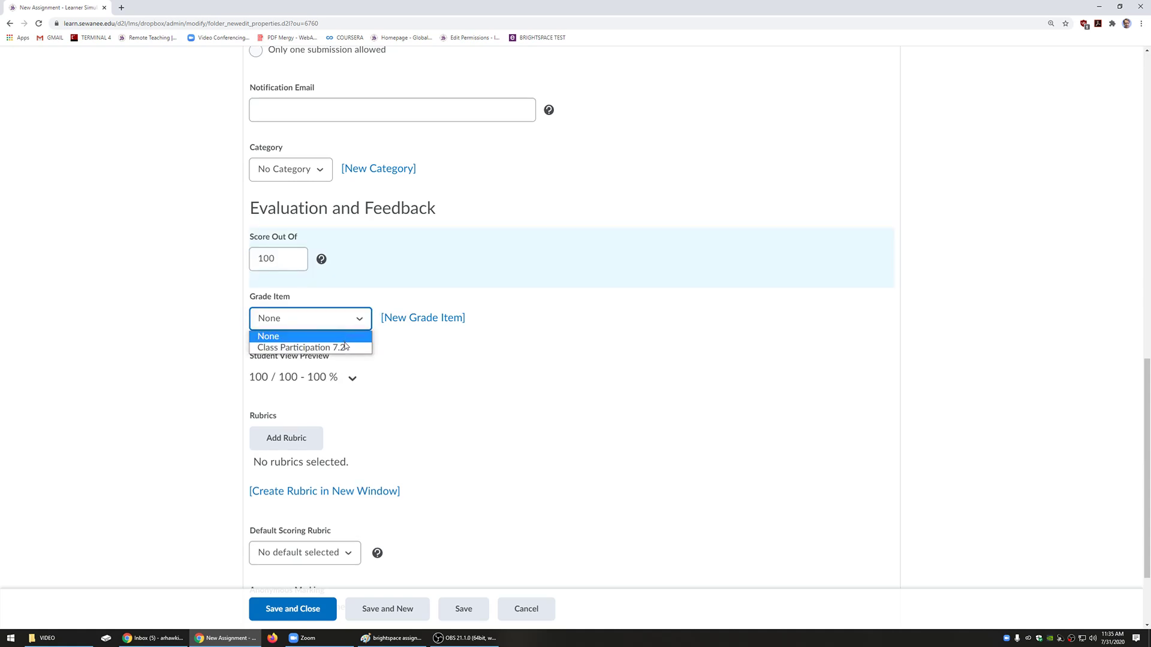
{"action": "left_click", "coordinate": [447, 355]}
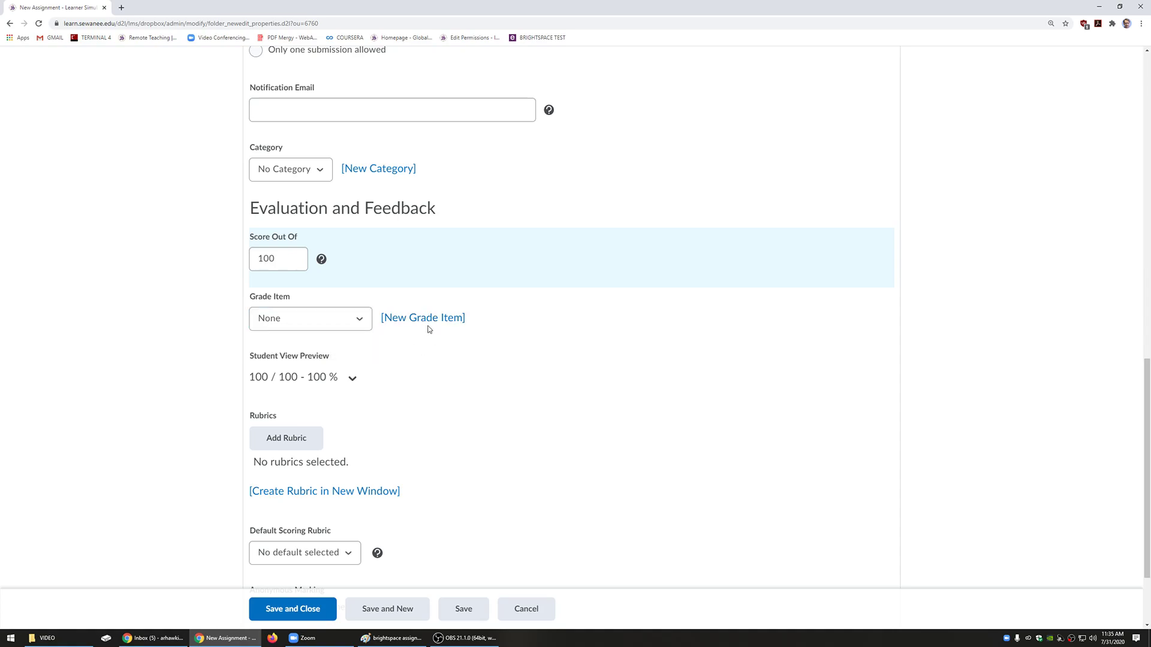
{"action": "scroll", "coordinate": [428, 329], "scroll_direction": "down", "scroll_amount": 2}
Step: Cancel the Select Rubric dialog and leave Default Scoring Rubric on No default selected
{"action": "left_click", "coordinate": [281, 327]}
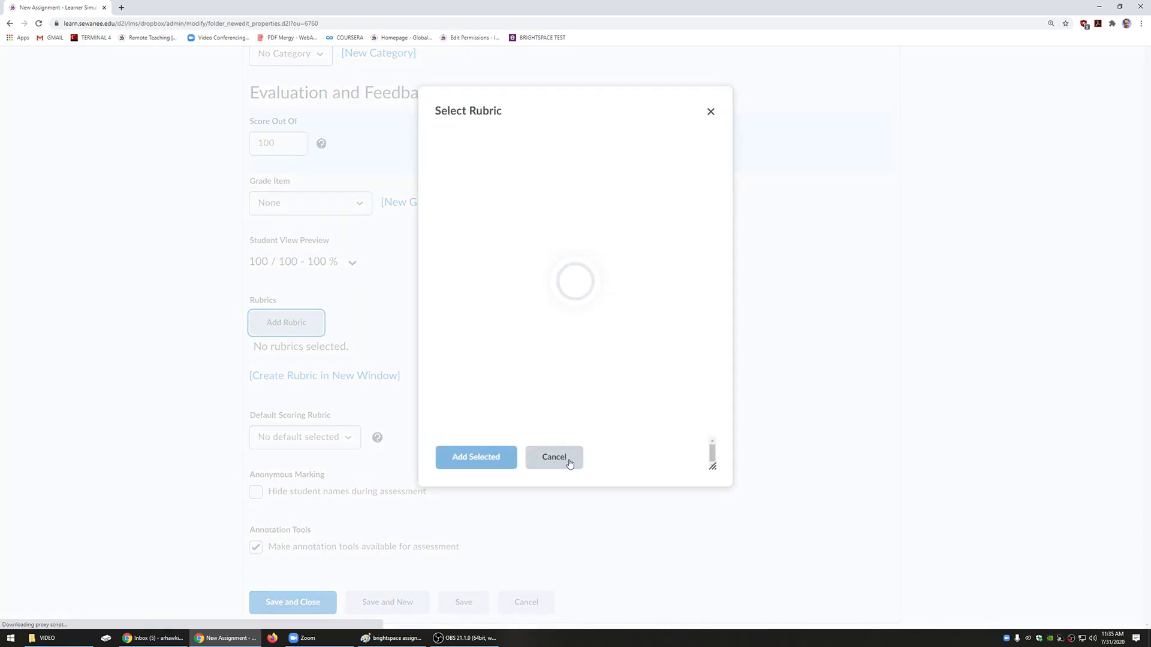
{"action": "left_click", "coordinate": [569, 459]}
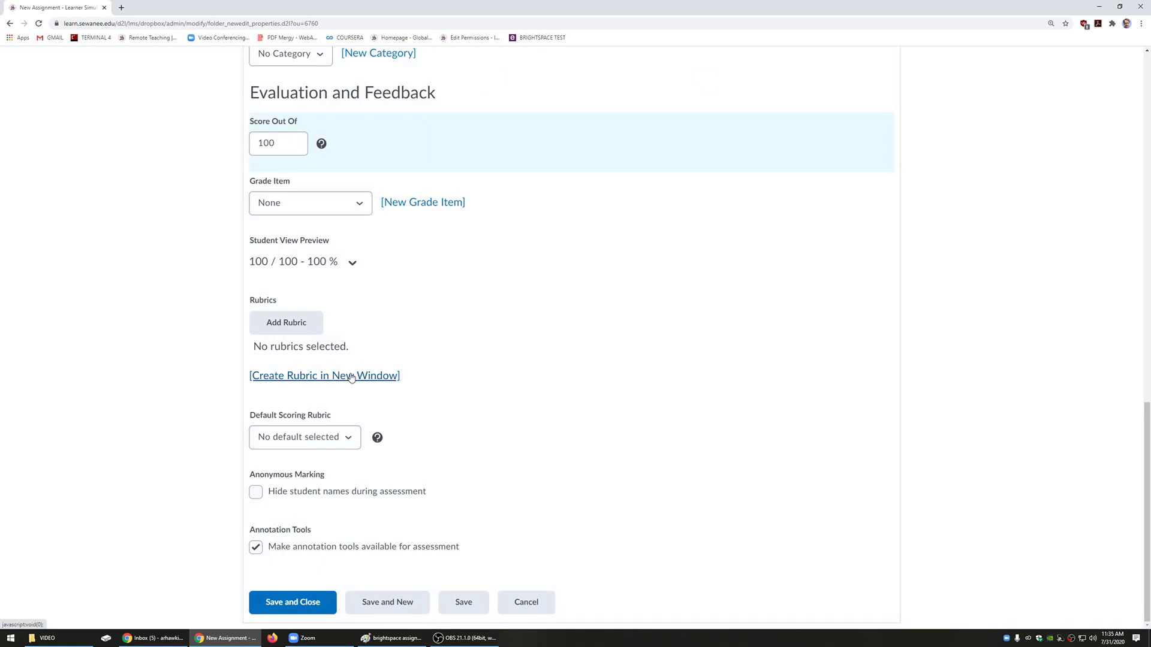
{"action": "left_click", "coordinate": [289, 142]}
{"action": "double_click", "coordinate": [289, 143]}
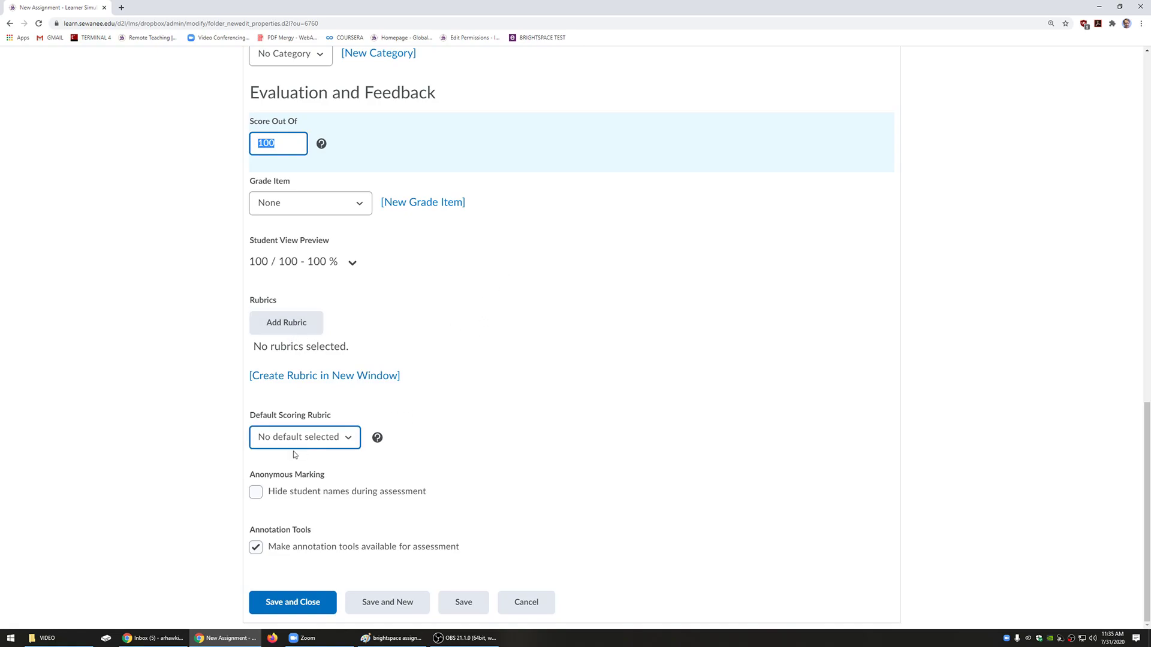
{"action": "left_click_drag", "start_coordinate": [331, 415], "coordinate": [249, 417]}
{"action": "left_click", "coordinate": [338, 443]}
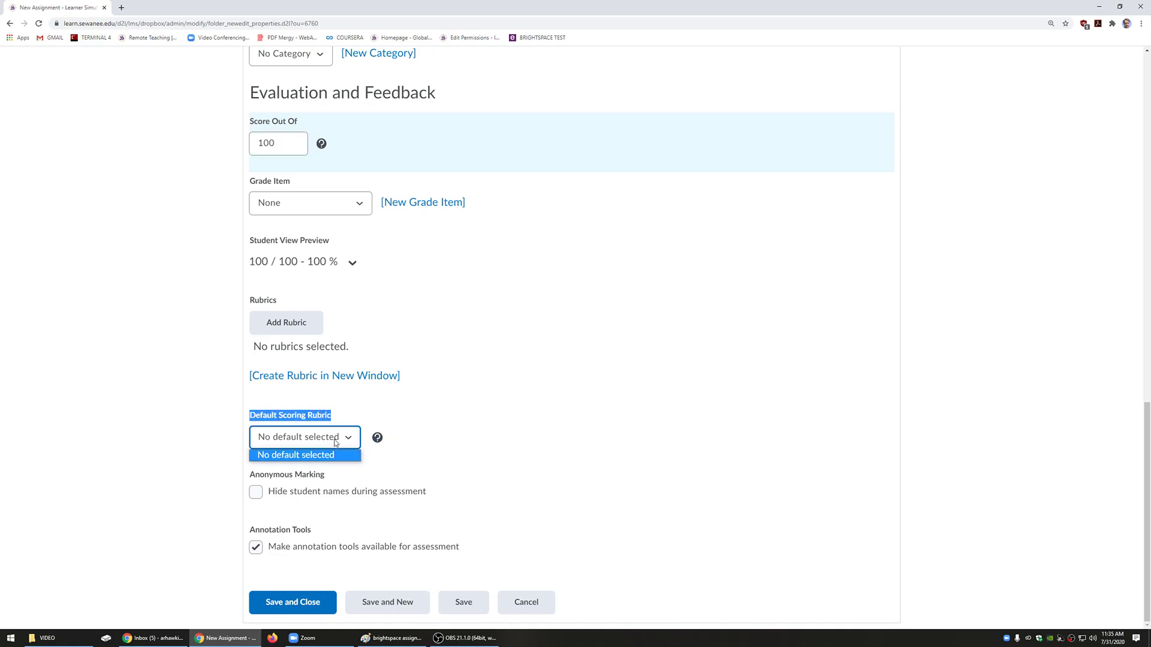
{"action": "left_click", "coordinate": [469, 451]}
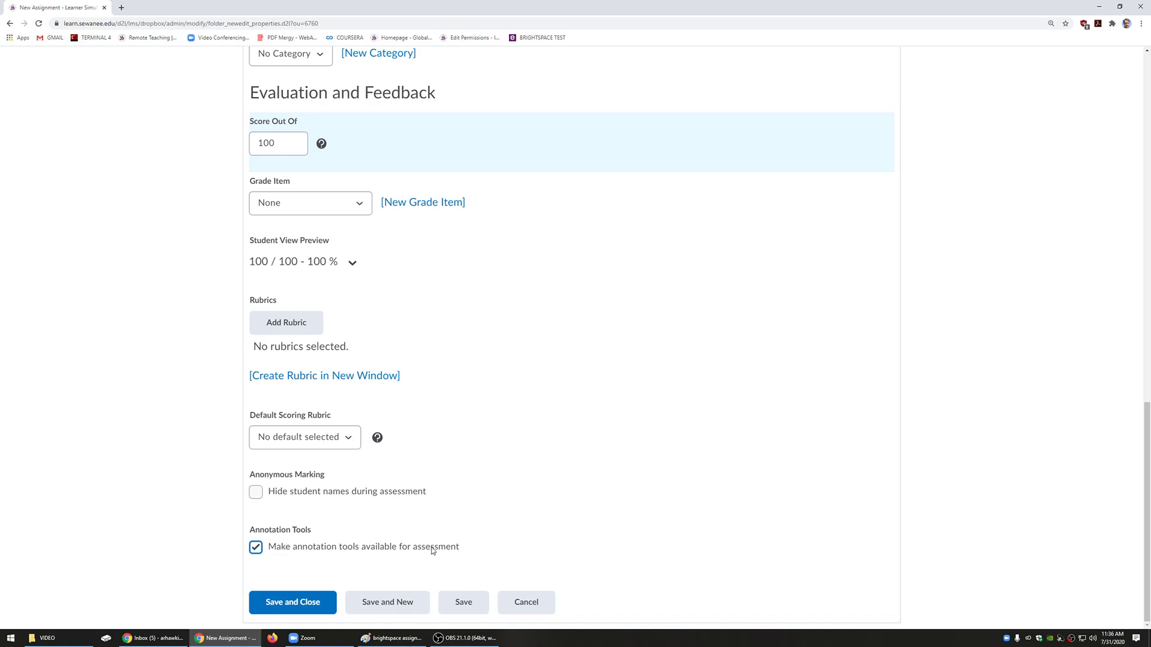
{"action": "scroll", "coordinate": [534, 532], "scroll_direction": "up", "scroll_amount": 10}
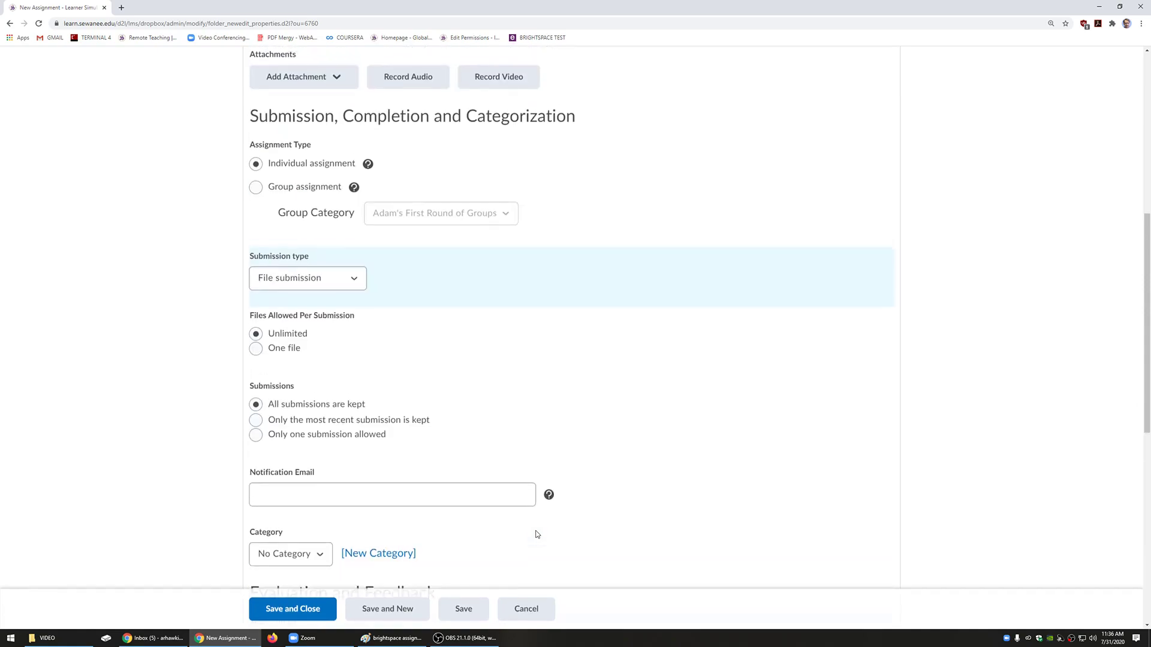
Step: Save Paper #1 and switch to its Restrictions tab
{"action": "left_click_drag", "start_coordinate": [308, 274], "coordinate": [154, 256]}
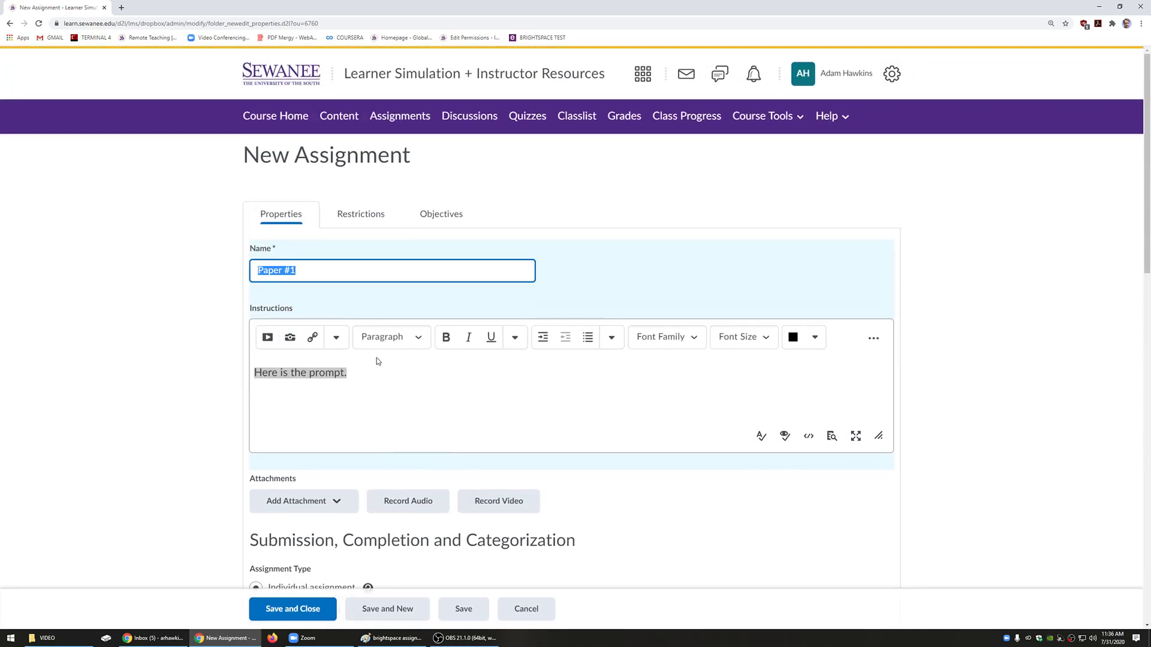
{"action": "scroll", "coordinate": [567, 405], "scroll_direction": "down", "scroll_amount": 7}
{"action": "scroll", "coordinate": [478, 408], "scroll_direction": "down", "scroll_amount": 8}
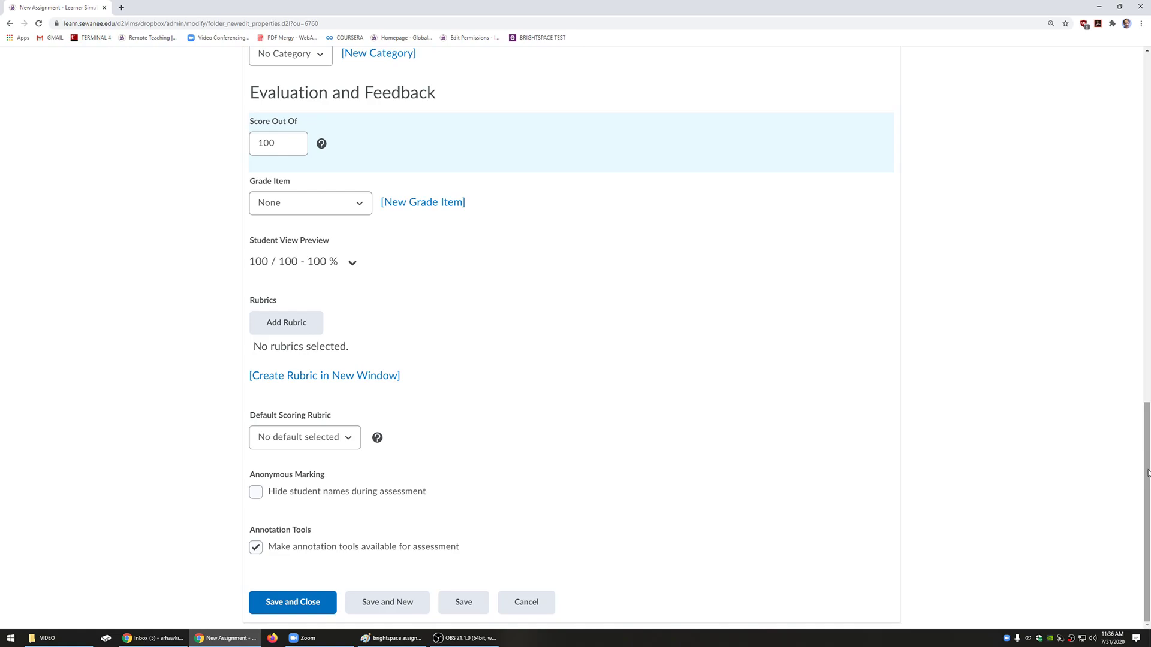
{"action": "left_click_drag", "start_coordinate": [1147, 473], "coordinate": [1149, 114]}
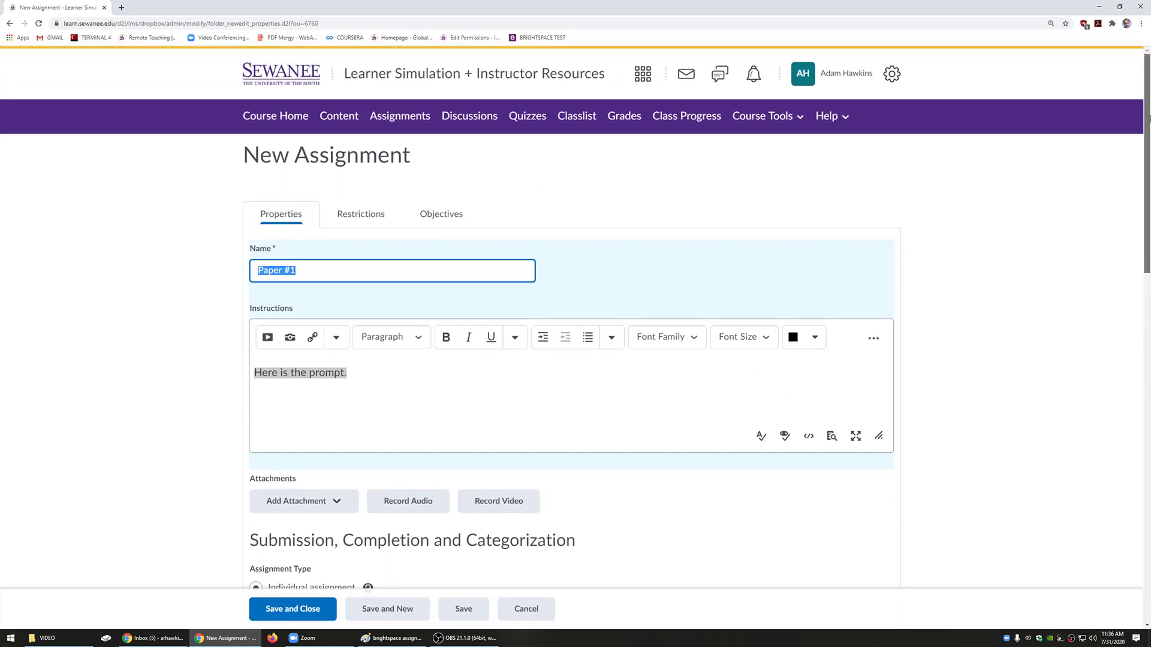
{"action": "left_click", "coordinate": [383, 226]}
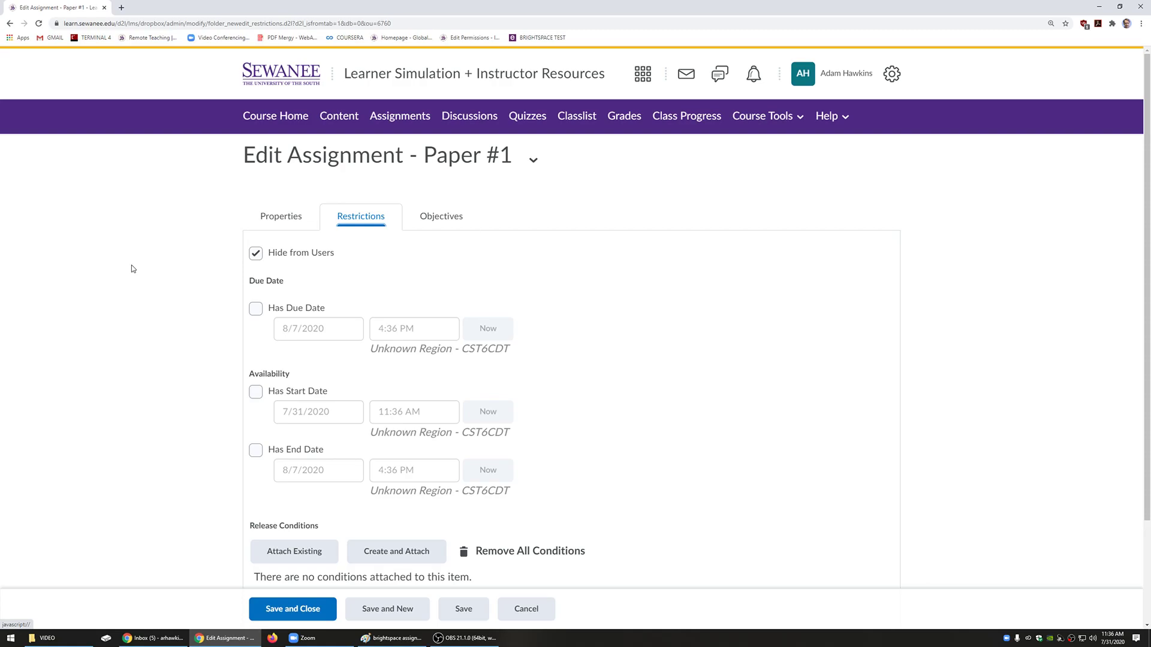
Step: Unhide Paper #1 and give it a due date of 8/7/2020 at 5:15 PM
{"action": "left_click", "coordinate": [255, 253]}
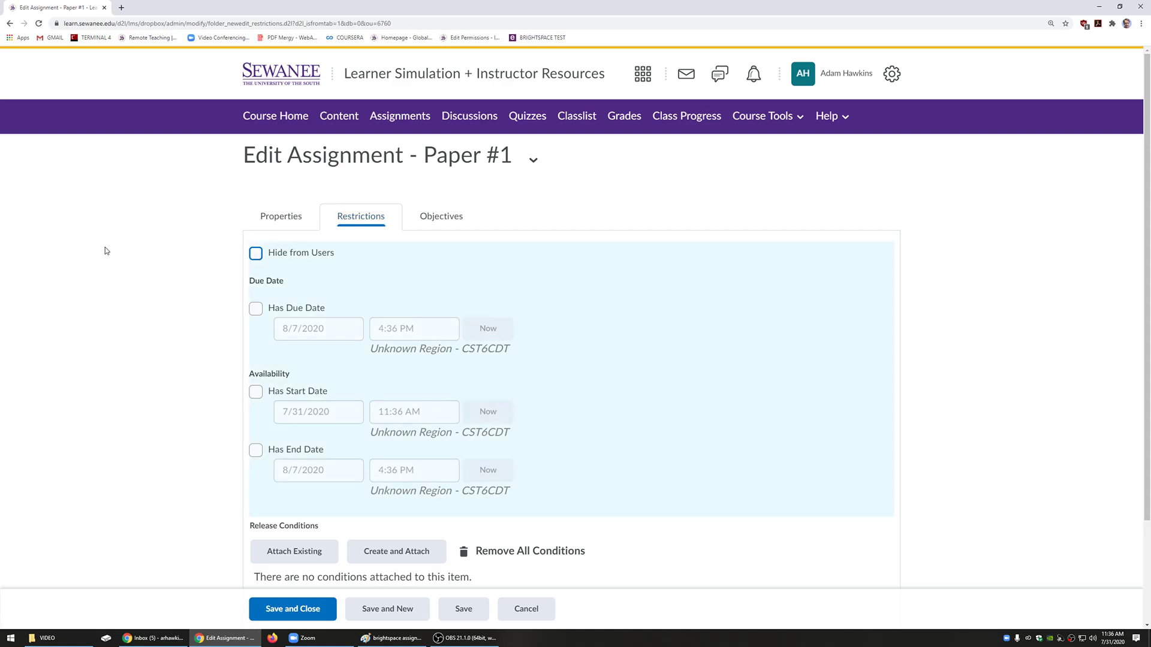
{"action": "left_click", "coordinate": [255, 308]}
{"action": "left_click", "coordinate": [387, 333]}
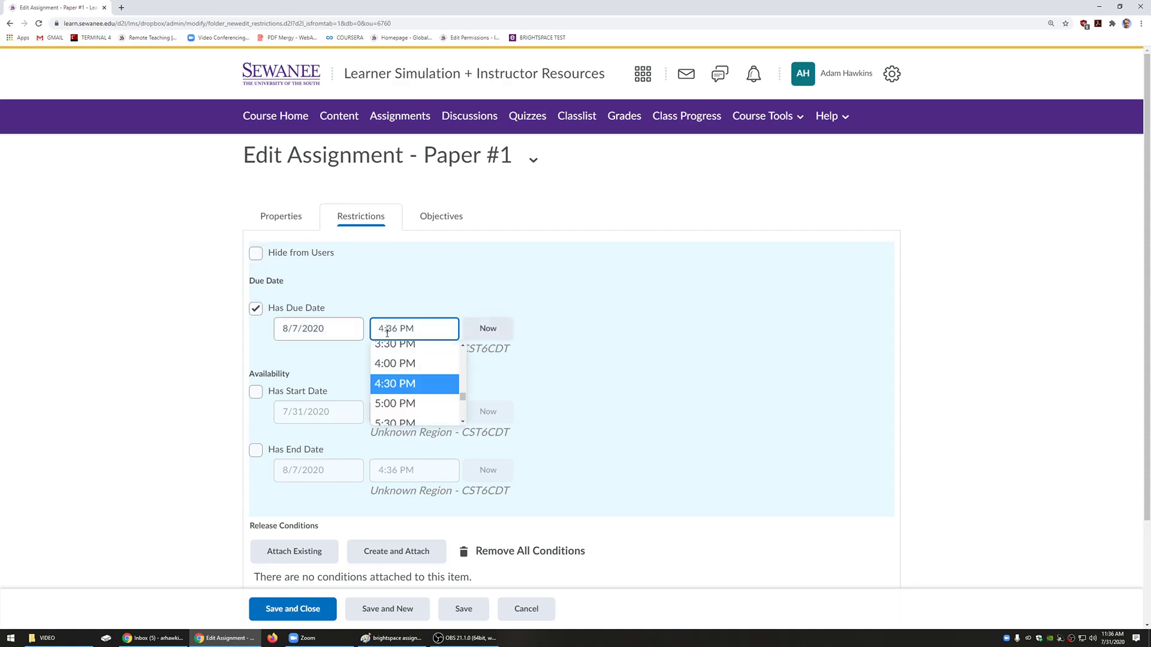
{"action": "left_click", "coordinate": [302, 330]}
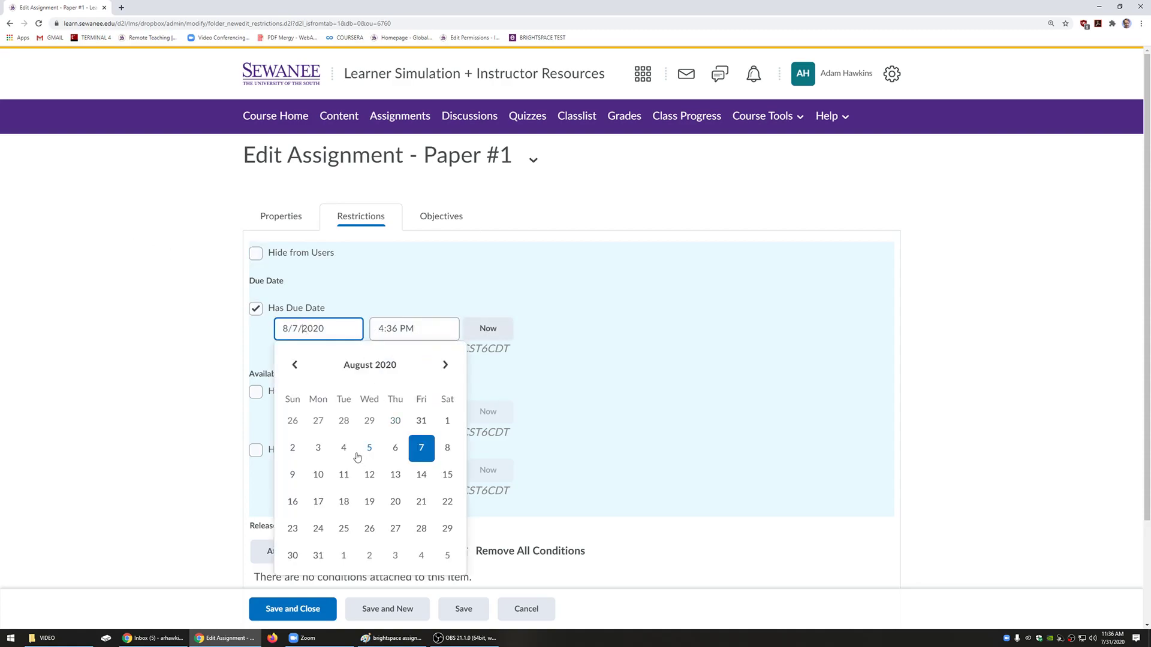
{"action": "left_click", "coordinate": [418, 449]}
{"action": "left_click", "coordinate": [383, 331]}
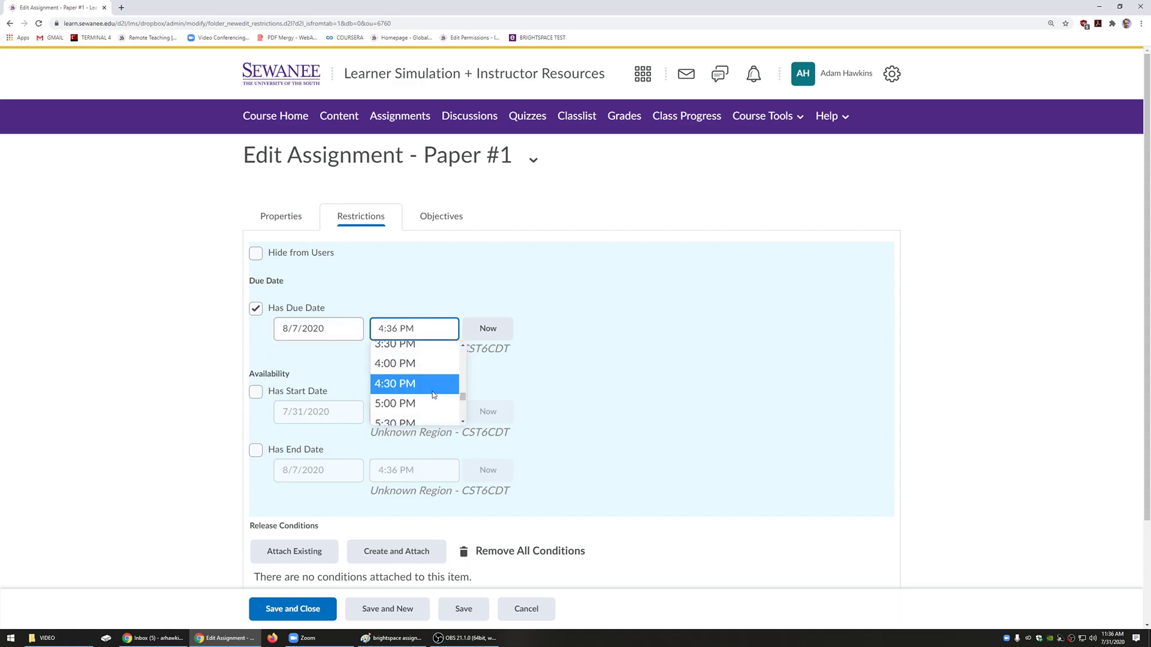
{"action": "key", "text": "BackSpace"}
{"action": "type", "text": "5"}
{"action": "key", "text": "Delete"}
{"action": "key", "text": "Delete"}
{"action": "type", "text": "15"}
{"action": "left_click", "coordinate": [157, 385]}
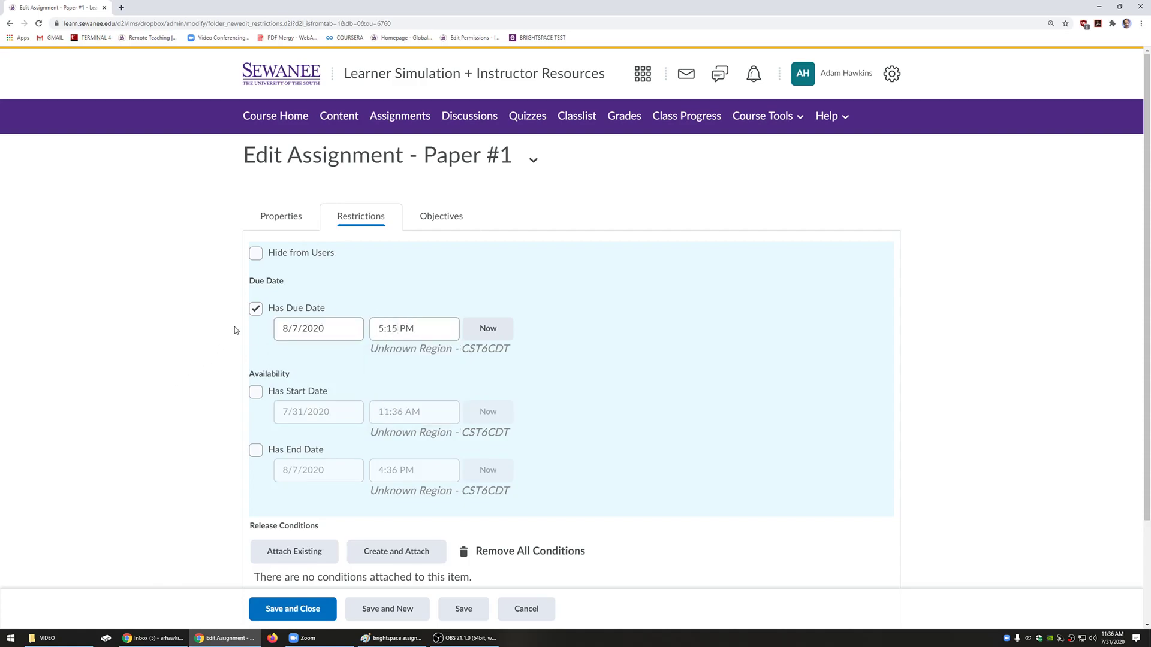
Step: Toggle the availability start and end dates back off, keeping the 8/7/2020 due date
{"action": "left_click_drag", "start_coordinate": [284, 309], "coordinate": [325, 309]}
{"action": "left_click_drag", "start_coordinate": [253, 376], "coordinate": [295, 378]}
{"action": "scroll", "coordinate": [206, 376], "scroll_direction": "down", "scroll_amount": 2}
{"action": "left_click", "coordinate": [256, 303]}
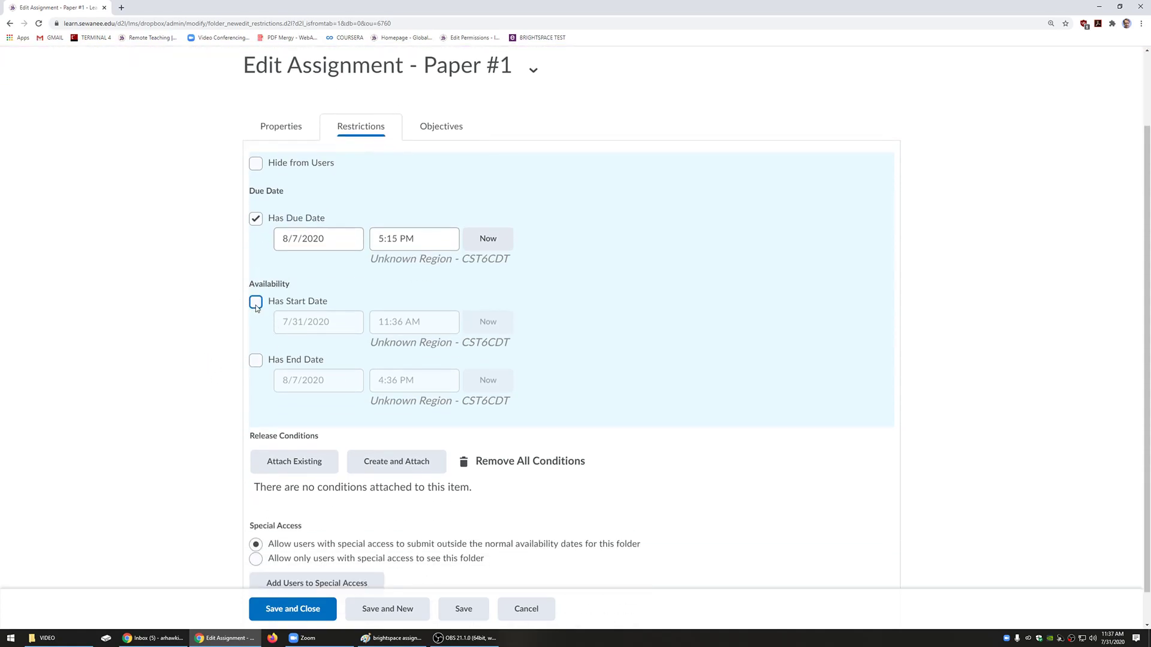
{"action": "left_click", "coordinate": [256, 360]}
{"action": "scroll", "coordinate": [198, 328], "scroll_direction": "up", "scroll_amount": 2}
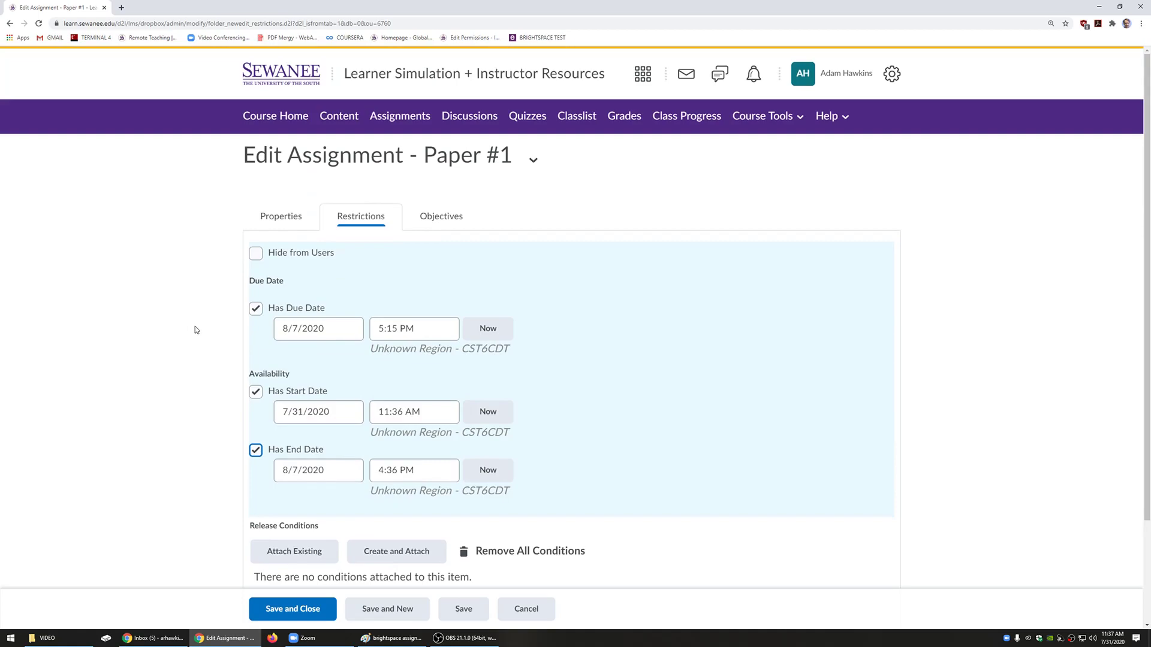
{"action": "left_click", "coordinate": [256, 392]}
{"action": "left_click", "coordinate": [255, 450]}
{"action": "left_click", "coordinate": [329, 328]}
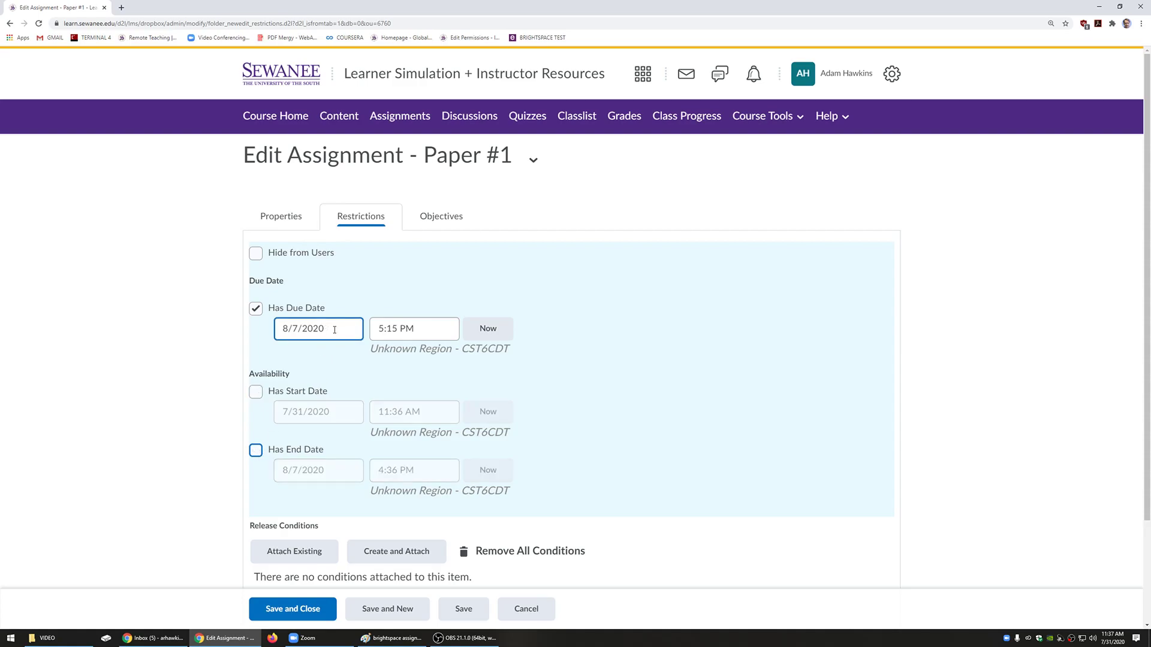
{"action": "left_click_drag", "start_coordinate": [330, 328], "coordinate": [282, 329]}
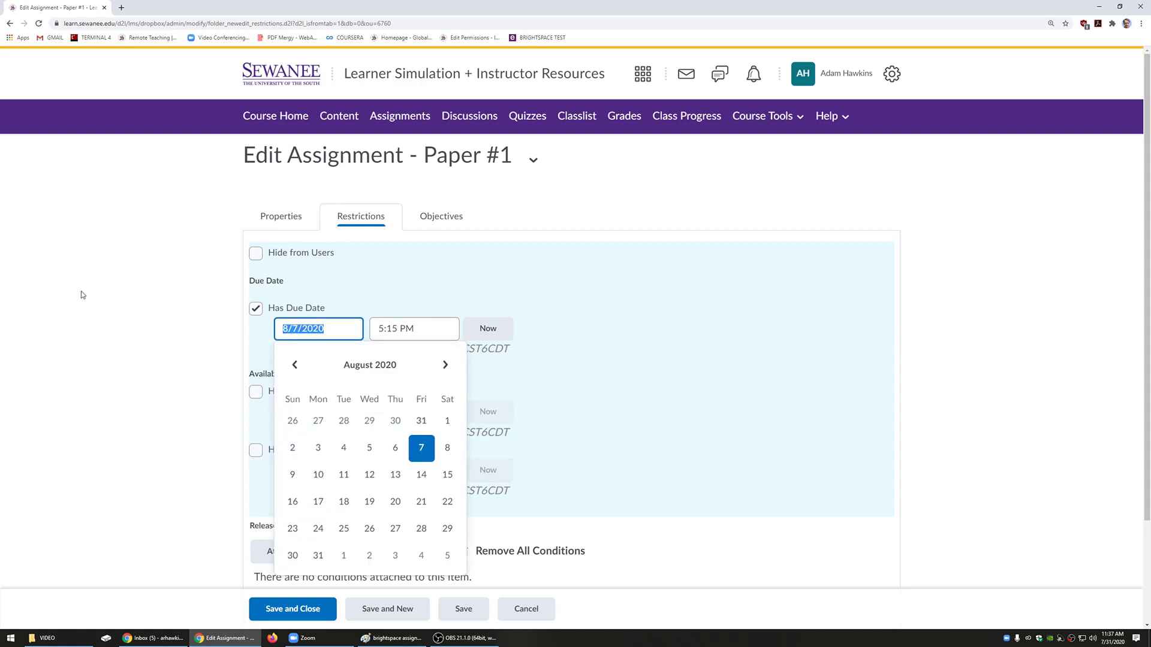
{"action": "left_click", "coordinate": [148, 310]}
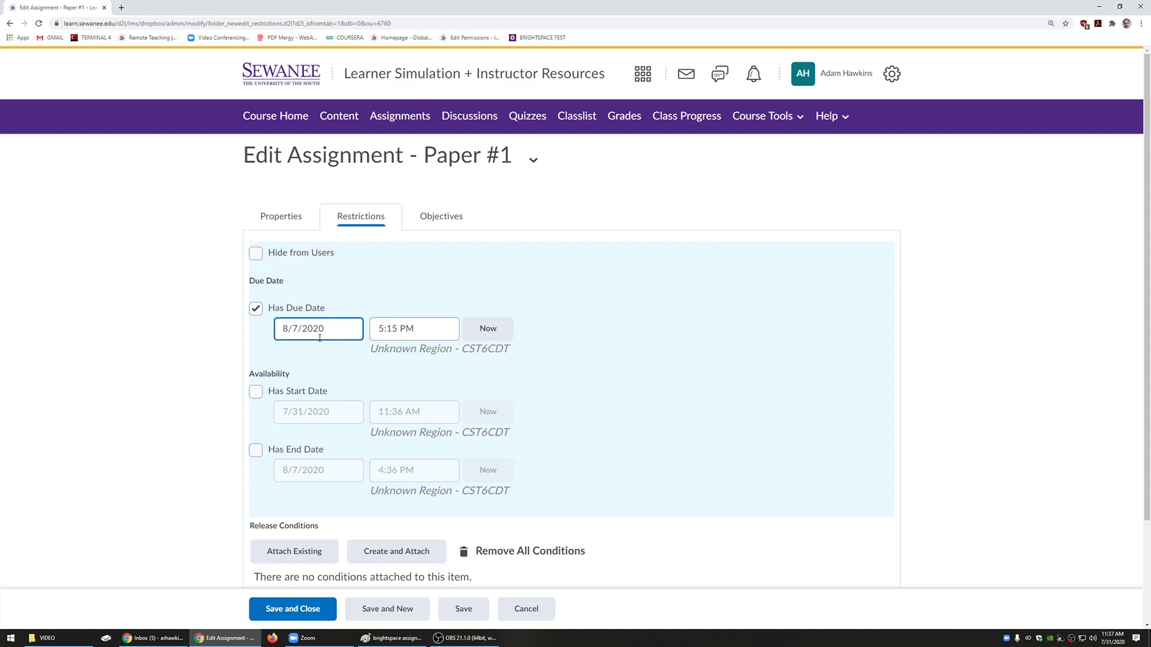
Step: Set the availability start date to August 3, 2020 at 8:00 AM
{"action": "left_click", "coordinate": [256, 393]}
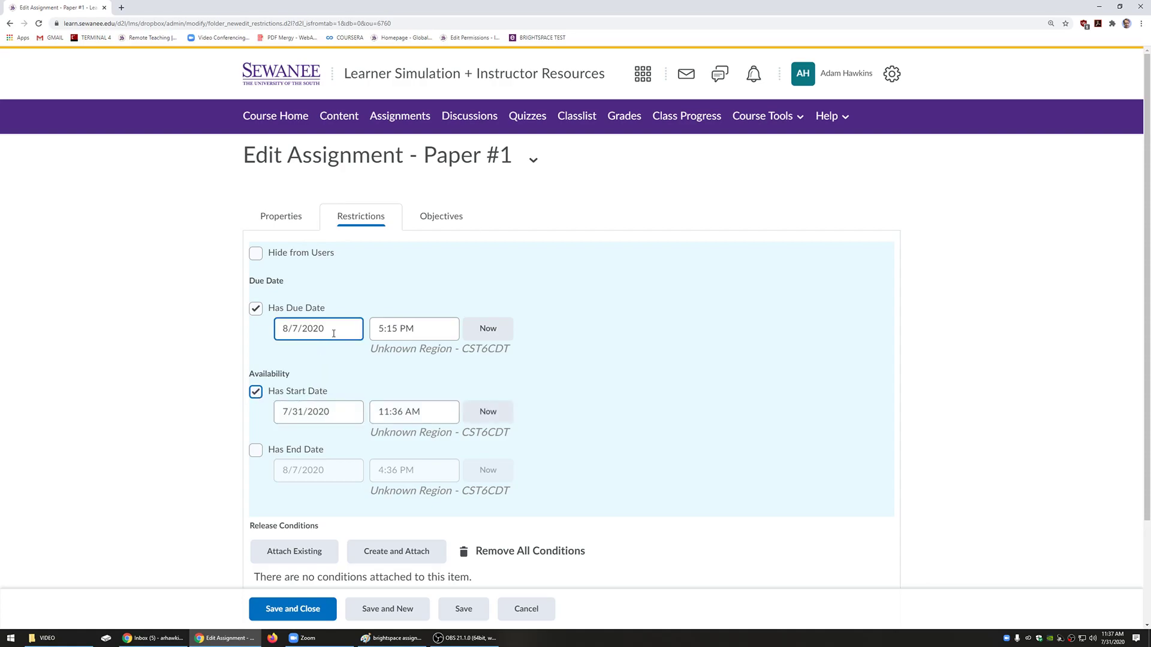
{"action": "left_click", "coordinate": [280, 331]}
{"action": "left_click", "coordinate": [317, 411]}
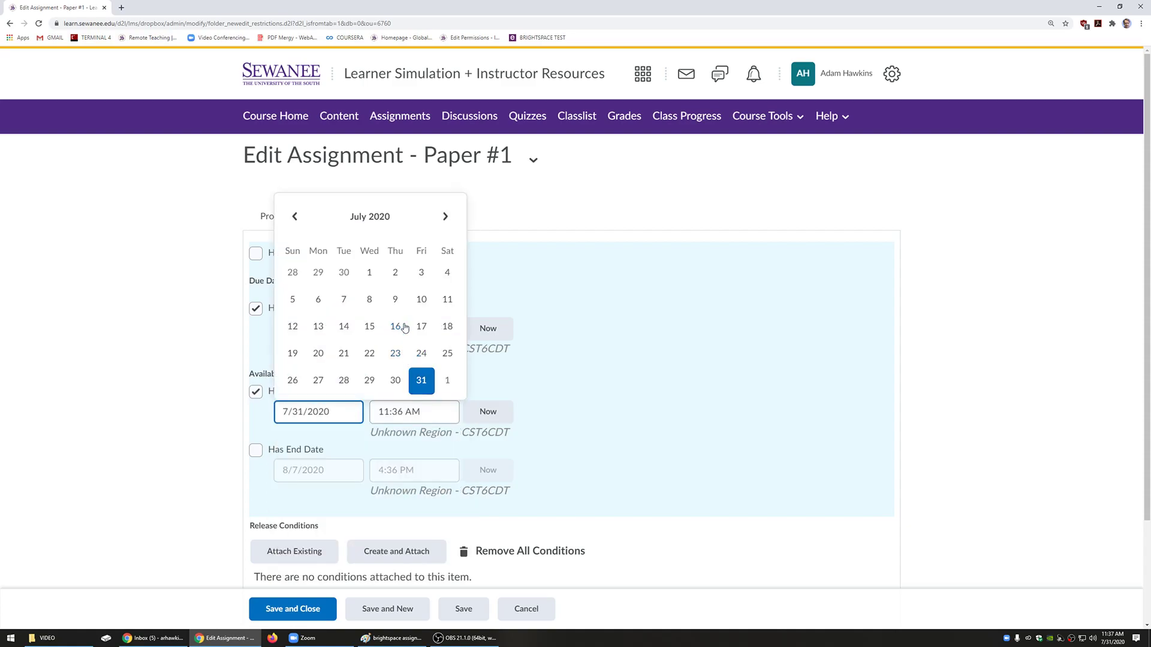
{"action": "left_click", "coordinate": [446, 217]}
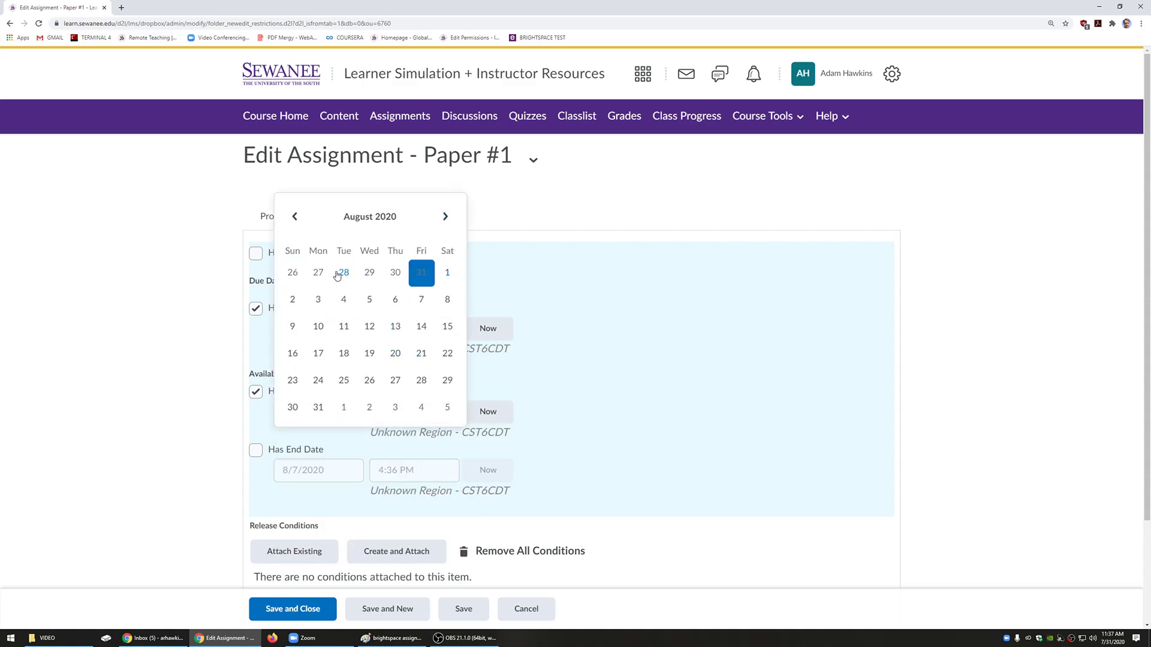
{"action": "left_click", "coordinate": [318, 300]}
{"action": "left_click", "coordinate": [389, 414]}
{"action": "key", "text": "BackSpace"}
{"action": "key", "text": "BackSpace"}
{"action": "type", "text": "8"}
{"action": "key", "text": "Right"}
{"action": "key", "text": "Delete"}
{"action": "type", "text": "00"}
Step: Add an availability end date of 8/7/2020 at 5:15 PM
{"action": "left_click", "coordinate": [256, 450]}
{"action": "left_click", "coordinate": [392, 470]}
{"action": "scroll", "coordinate": [401, 510], "scroll_direction": "down", "scroll_amount": 1}
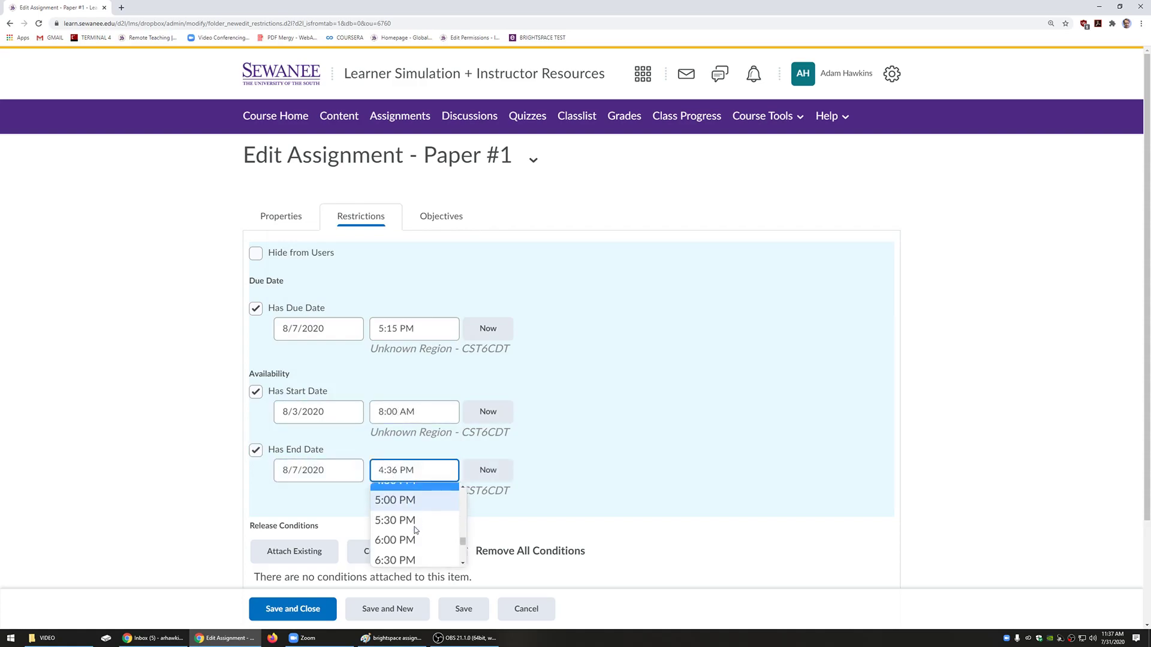
{"action": "left_click", "coordinate": [399, 507]}
{"action": "left_click", "coordinate": [407, 467]}
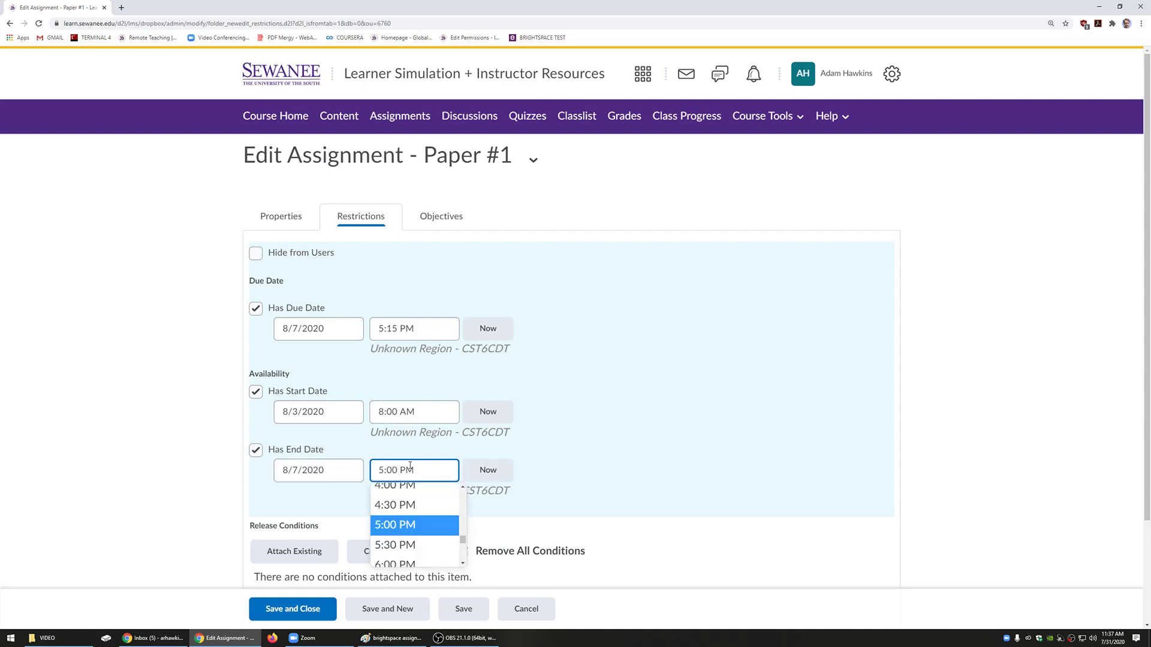
{"action": "key", "text": "BackSpace"}
{"action": "key", "text": "BackSpace"}
{"action": "type", "text": "15"}
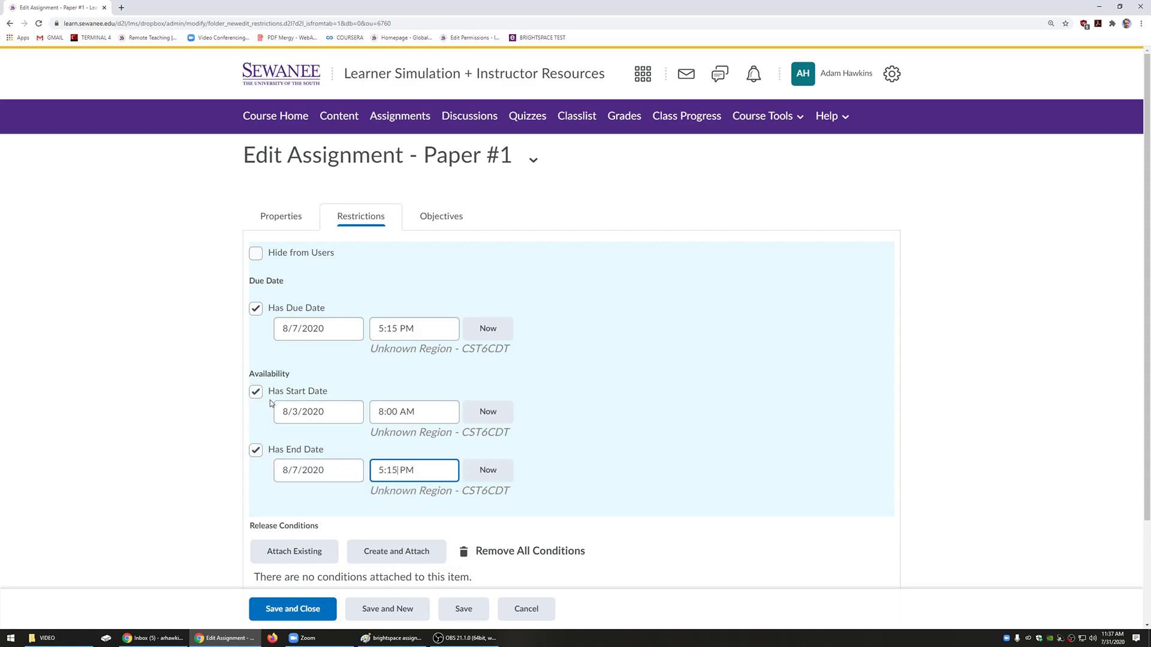
{"action": "triple_click", "coordinate": [317, 415]}
{"action": "triple_click", "coordinate": [400, 421]}
{"action": "left_click", "coordinate": [324, 471]}
{"action": "double_click", "coordinate": [324, 471]}
{"action": "triple_click", "coordinate": [427, 474]}
{"action": "scroll", "coordinate": [15, 376], "scroll_direction": "down", "scroll_amount": 2}
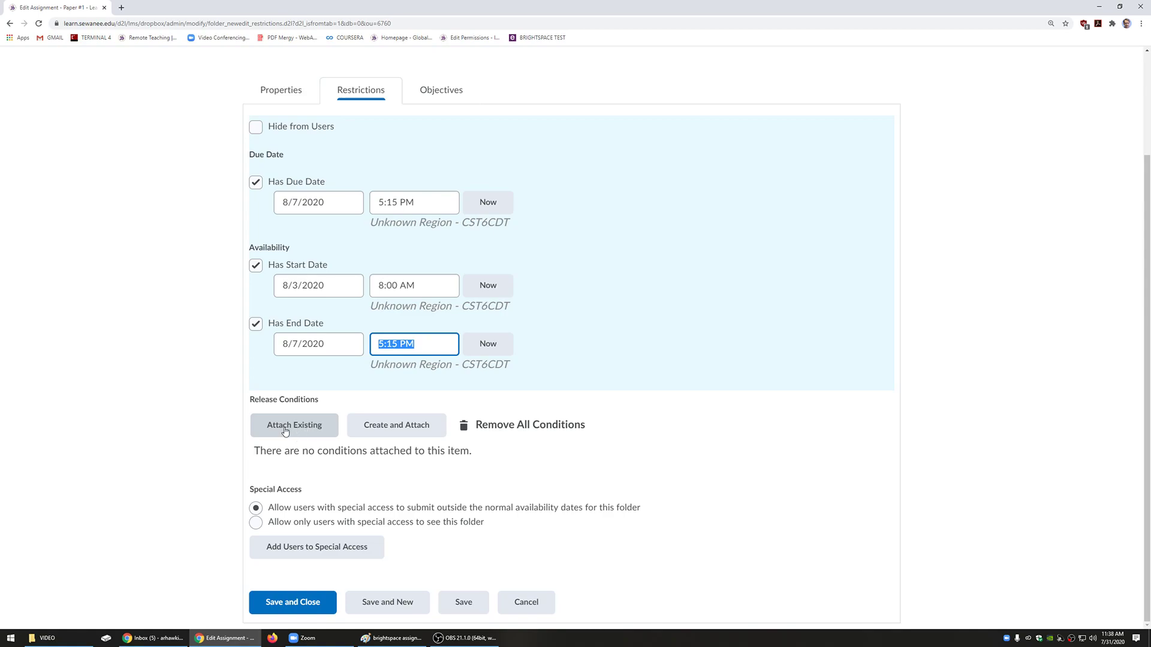
Step: Draft a release condition requiring a visit to the Module 1 Quiz content topic
{"action": "left_click_drag", "start_coordinate": [295, 250], "coordinate": [248, 249]}
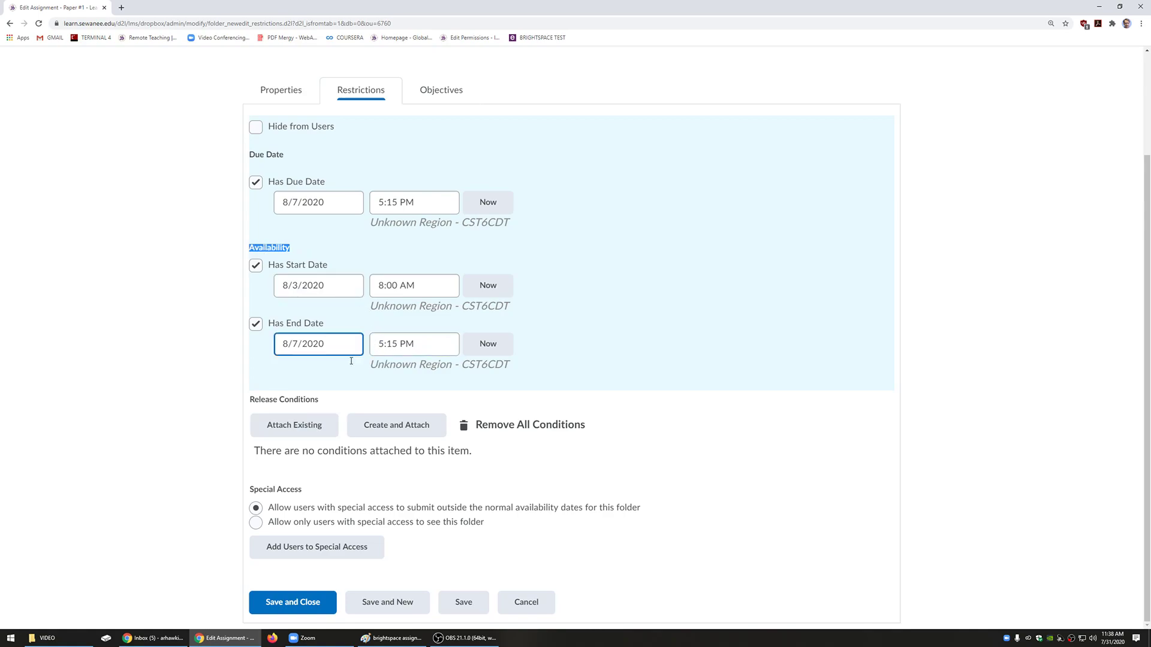
{"action": "left_click", "coordinate": [419, 426]}
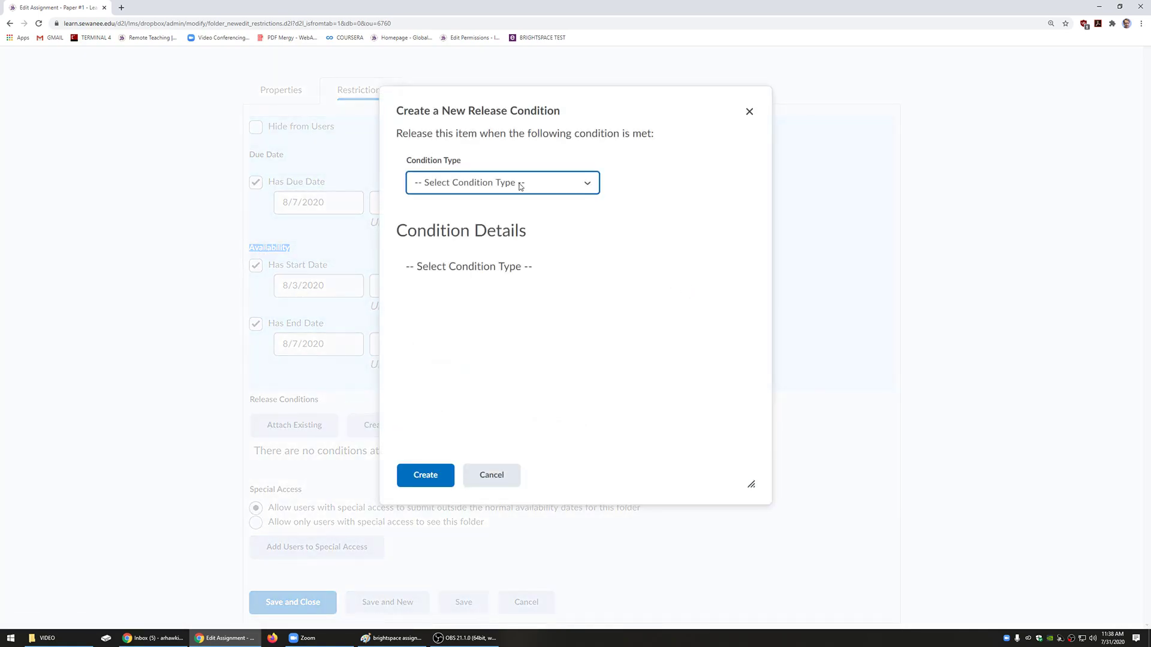
{"action": "left_click", "coordinate": [520, 186]}
{"action": "scroll", "coordinate": [491, 336], "scroll_direction": "down", "scroll_amount": 5}
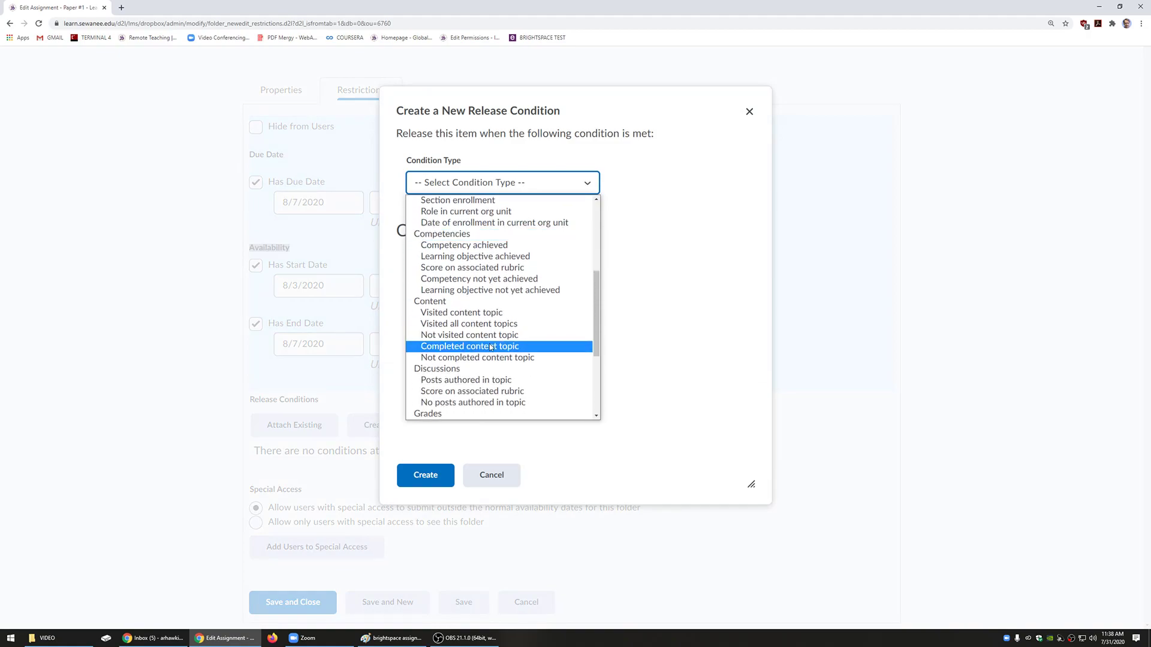
{"action": "left_click", "coordinate": [488, 313]}
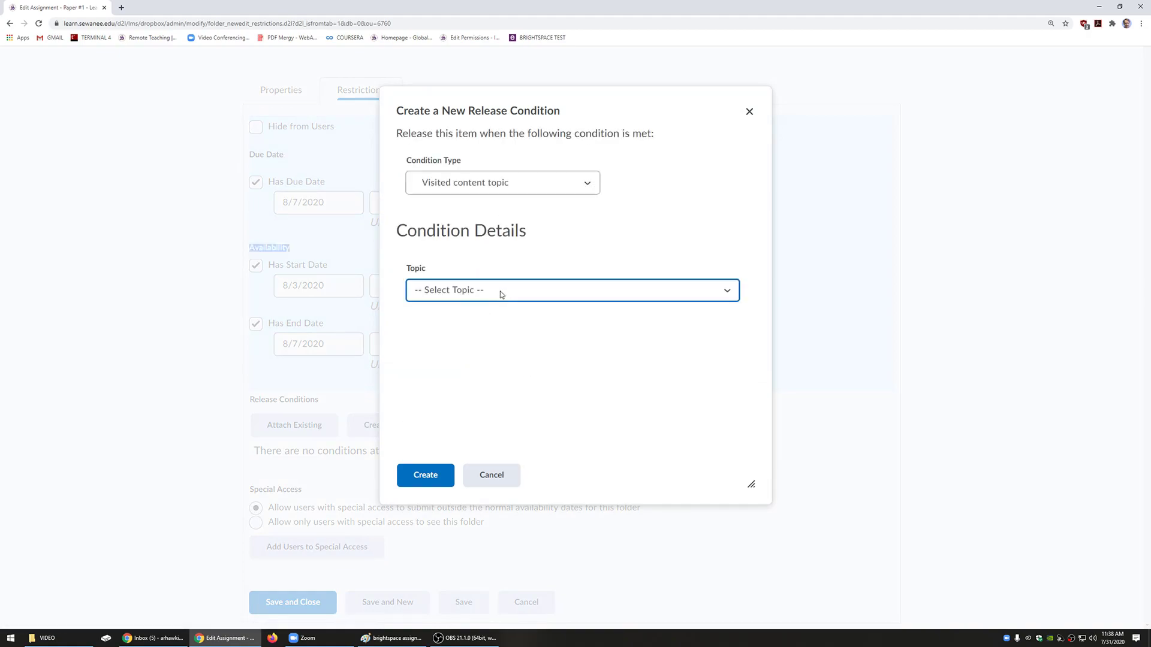
{"action": "left_click", "coordinate": [507, 292]}
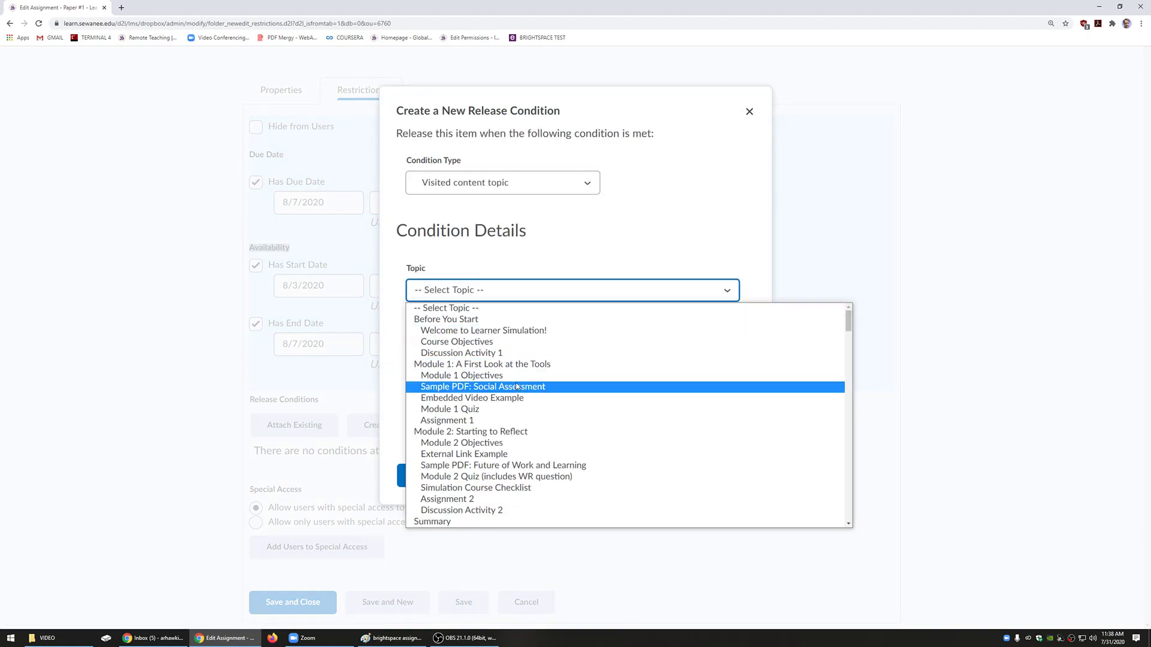
{"action": "left_click", "coordinate": [508, 411]}
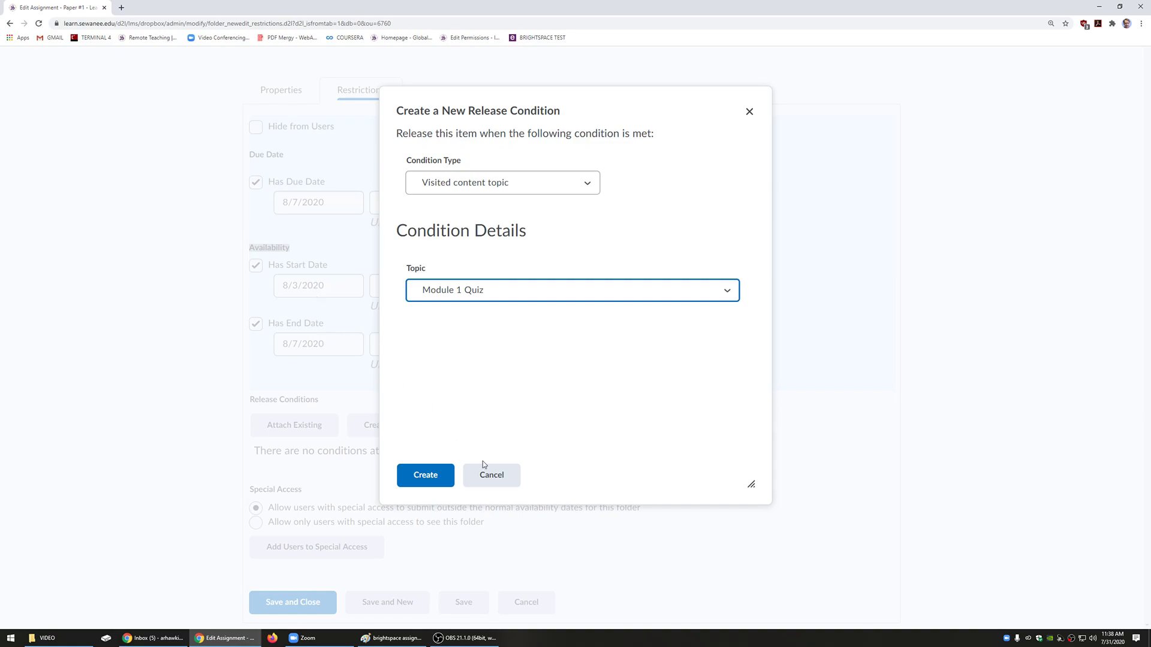
Step: Browse the other condition types, then cancel the release condition
{"action": "left_click", "coordinate": [534, 183]}
{"action": "scroll", "coordinate": [536, 288], "scroll_direction": "down", "scroll_amount": 2}
{"action": "scroll", "coordinate": [536, 288], "scroll_direction": "down", "scroll_amount": 3}
{"action": "scroll", "coordinate": [534, 285], "scroll_direction": "up", "scroll_amount": 5}
{"action": "scroll", "coordinate": [533, 285], "scroll_direction": "down", "scroll_amount": 6}
{"action": "left_click", "coordinate": [519, 477]}
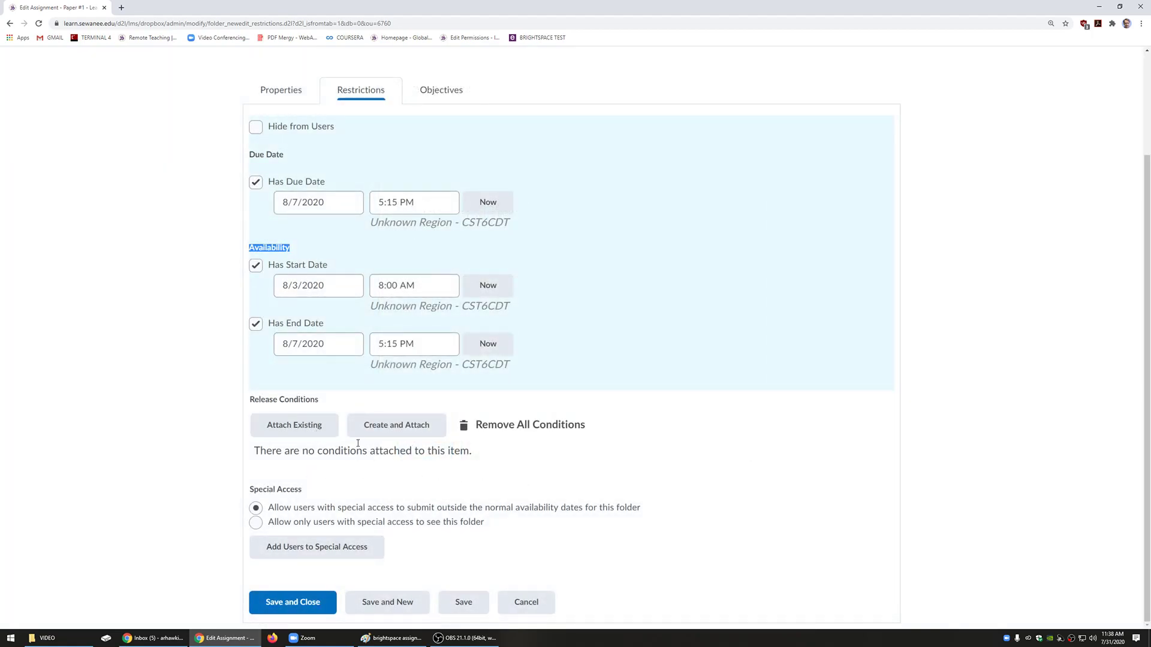
Step: Select the fifth, seventh and ninth demo learners for special access
{"action": "double_click", "coordinate": [282, 491]}
{"action": "left_click", "coordinate": [312, 491]}
{"action": "left_click", "coordinate": [362, 548]}
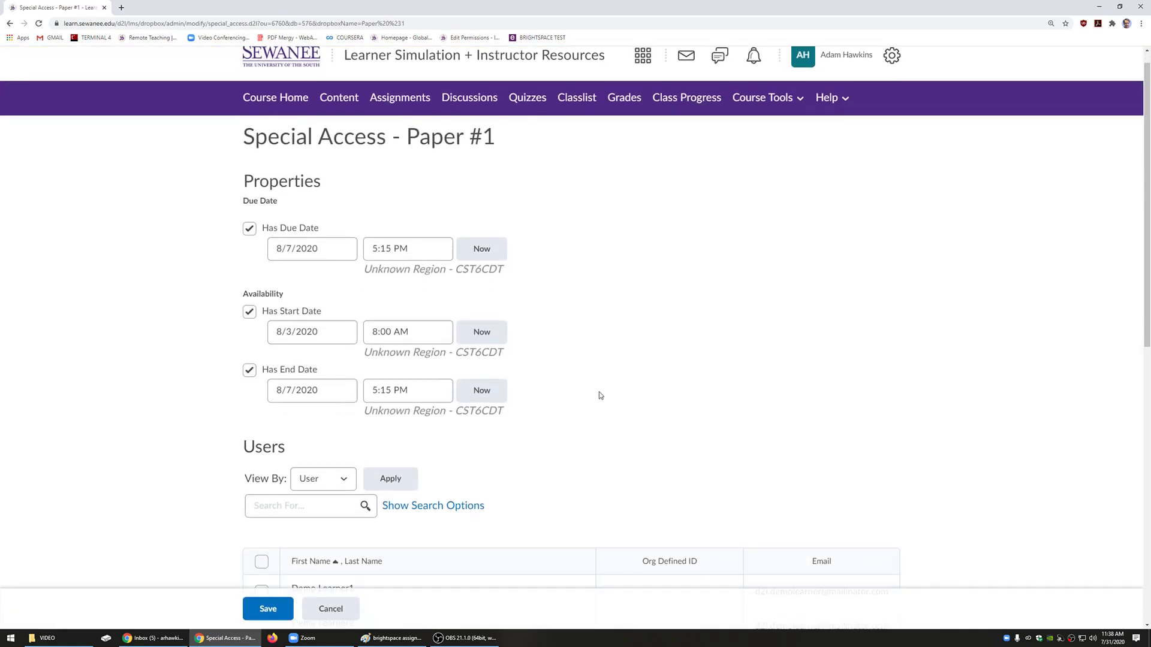
{"action": "scroll", "coordinate": [588, 396], "scroll_direction": "down", "scroll_amount": 3}
{"action": "scroll", "coordinate": [588, 396], "scroll_direction": "down", "scroll_amount": 4}
{"action": "left_click", "coordinate": [261, 344]}
{"action": "left_click", "coordinate": [262, 413]}
{"action": "left_click", "coordinate": [261, 483]}
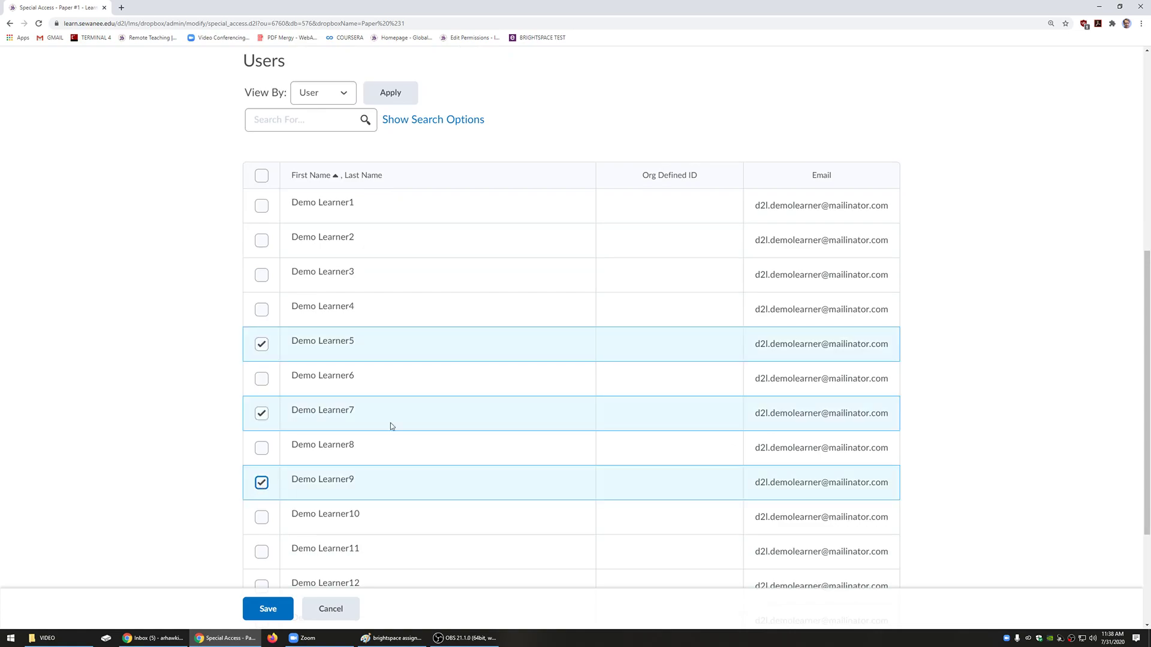
Step: Keep the Aug 7 due date and save special access for the three learners
{"action": "scroll", "coordinate": [350, 444], "scroll_direction": "up", "scroll_amount": 7}
{"action": "left_click", "coordinate": [269, 266]}
{"action": "left_click", "coordinate": [216, 293]}
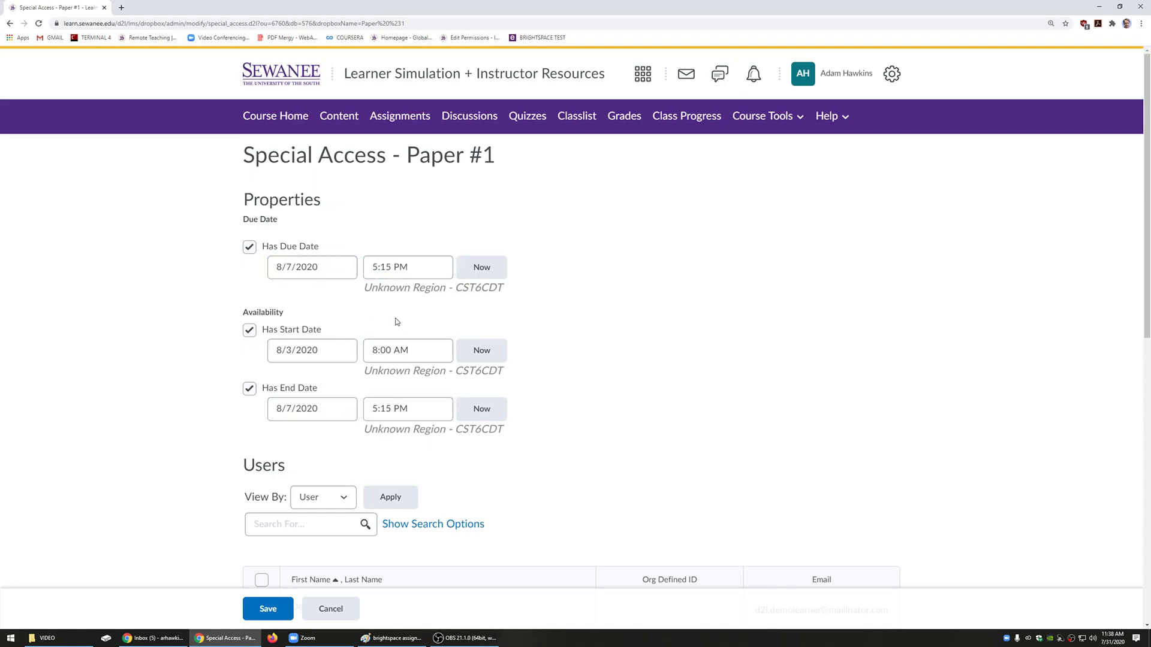
{"action": "scroll", "coordinate": [395, 327], "scroll_direction": "down", "scroll_amount": 10}
{"action": "scroll", "coordinate": [290, 418], "scroll_direction": "up", "scroll_amount": 1}
{"action": "left_click", "coordinate": [268, 609]}
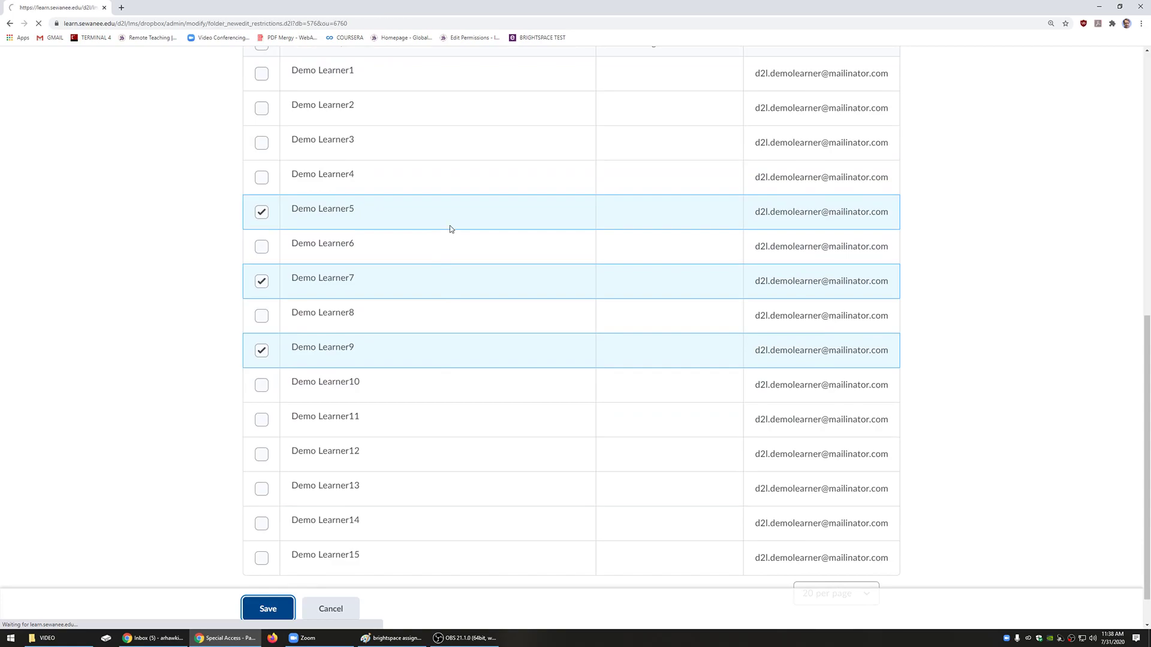
{"action": "scroll", "coordinate": [597, 356], "scroll_direction": "down", "scroll_amount": 1}
{"action": "scroll", "coordinate": [596, 357], "scroll_direction": "down", "scroll_amount": 5}
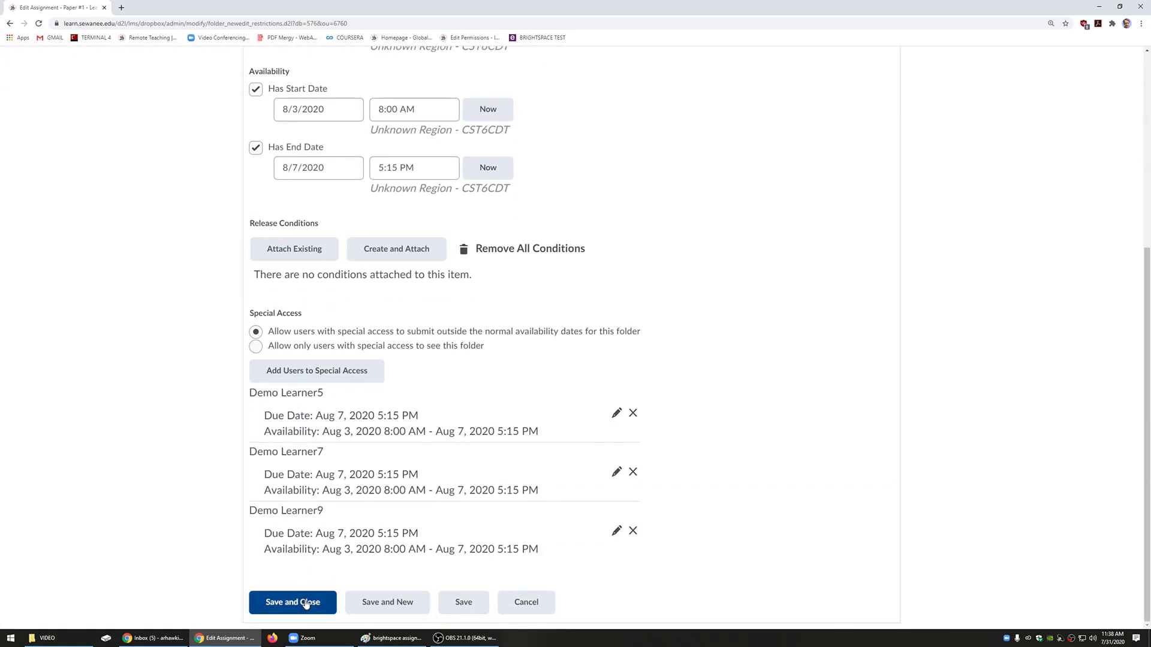
Step: Save and close Paper #1, then return through Course Home to Assignments
{"action": "left_click", "coordinate": [306, 603]}
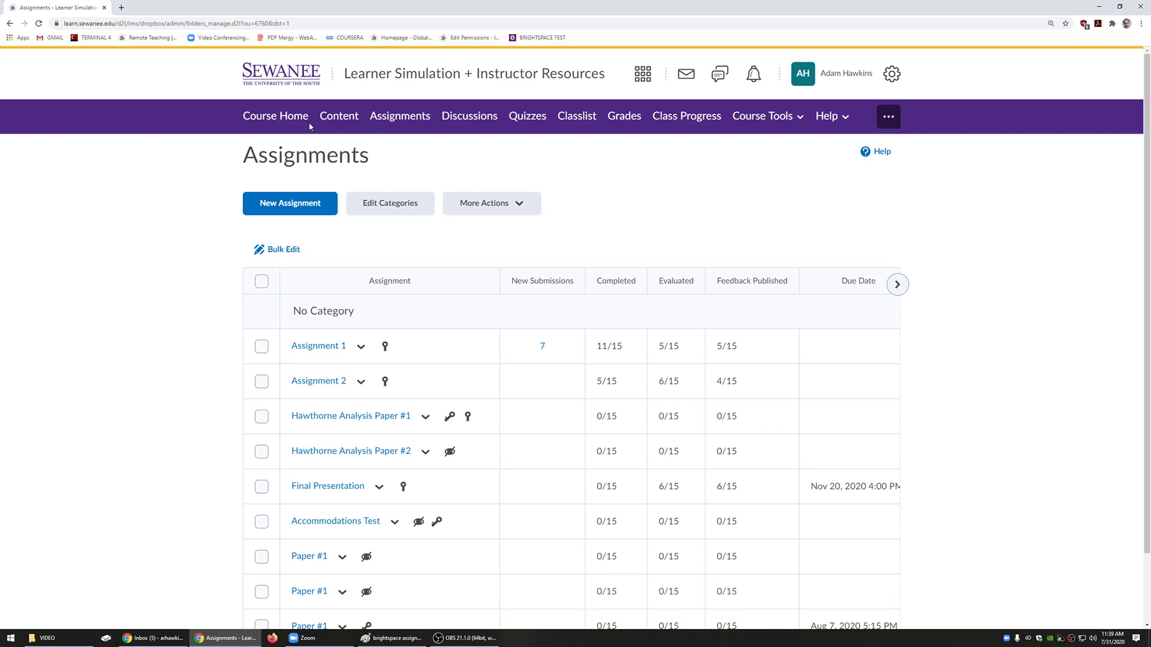
{"action": "left_click", "coordinate": [276, 116]}
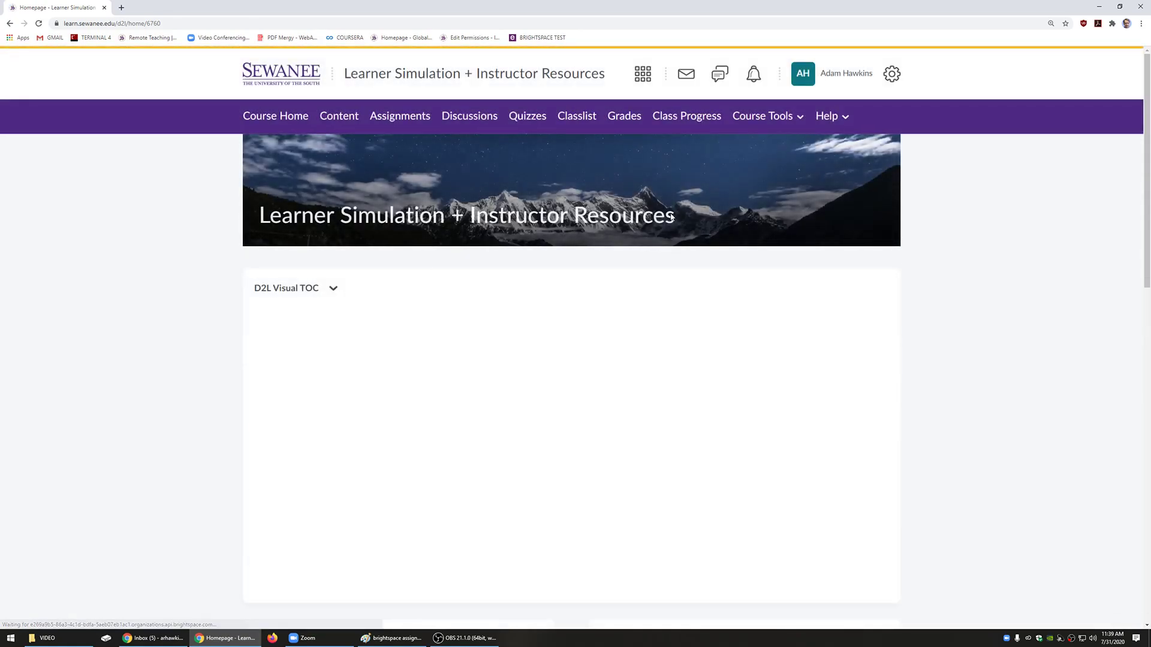
{"action": "scroll", "coordinate": [216, 163], "scroll_direction": "down", "scroll_amount": 11}
{"action": "scroll", "coordinate": [259, 233], "scroll_direction": "up", "scroll_amount": 11}
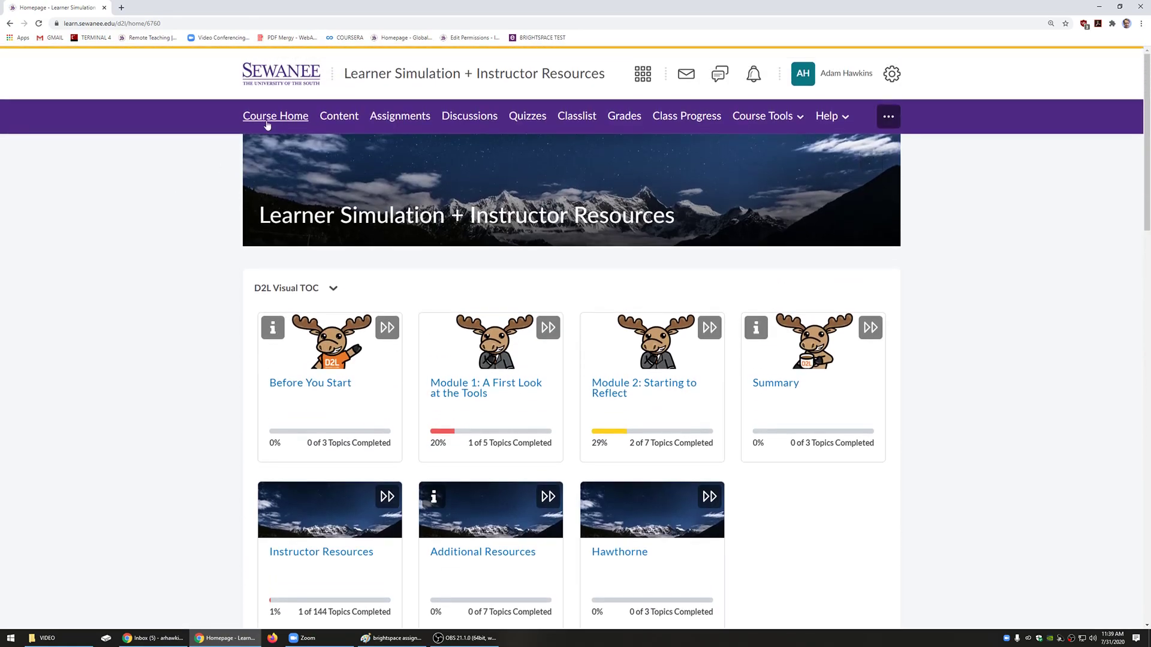
{"action": "left_click", "coordinate": [406, 118]}
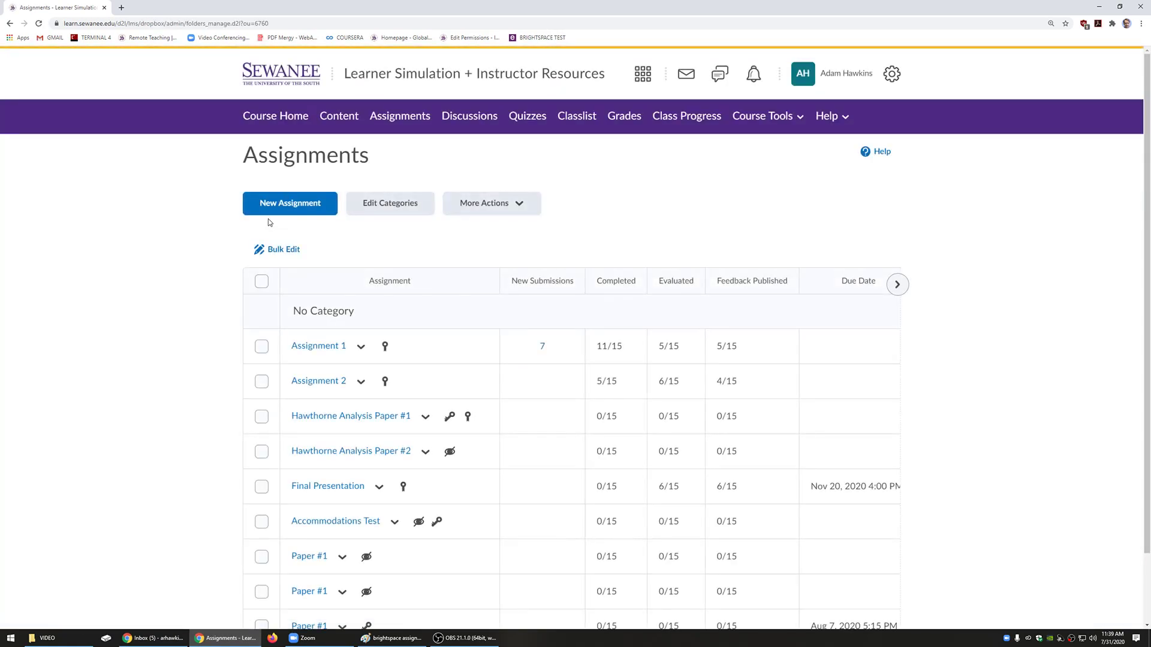
Step: Check Assignment 1's new submissions, then open the Assignment 2 submissions list
{"action": "left_click", "coordinate": [542, 346]}
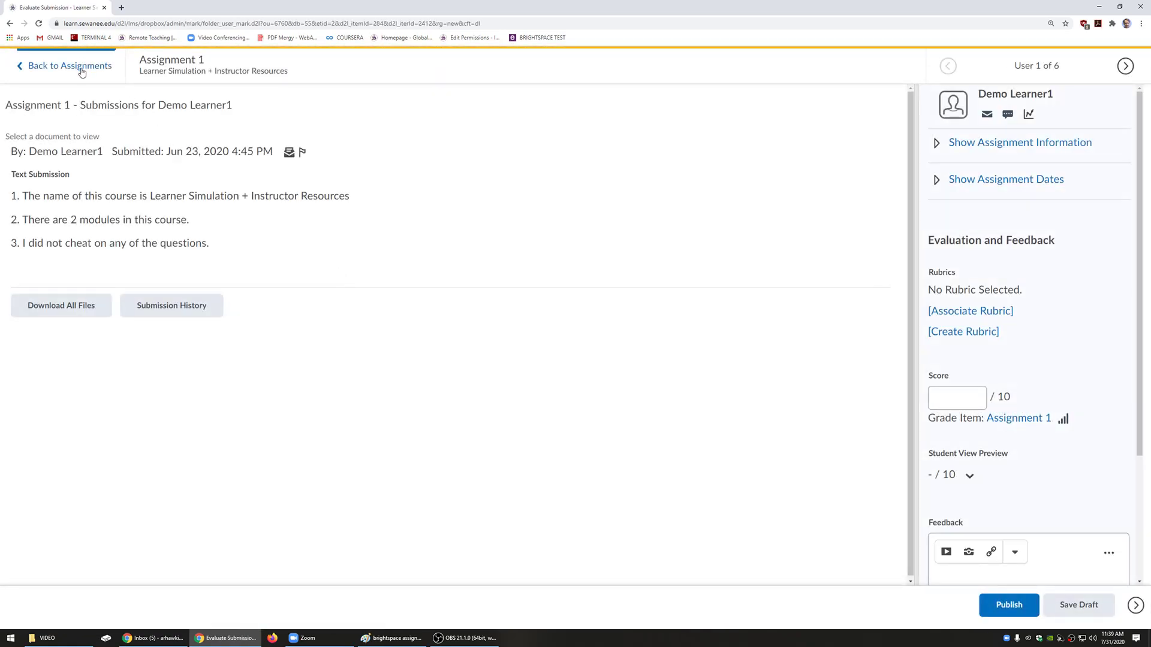
{"action": "left_click", "coordinate": [44, 68]}
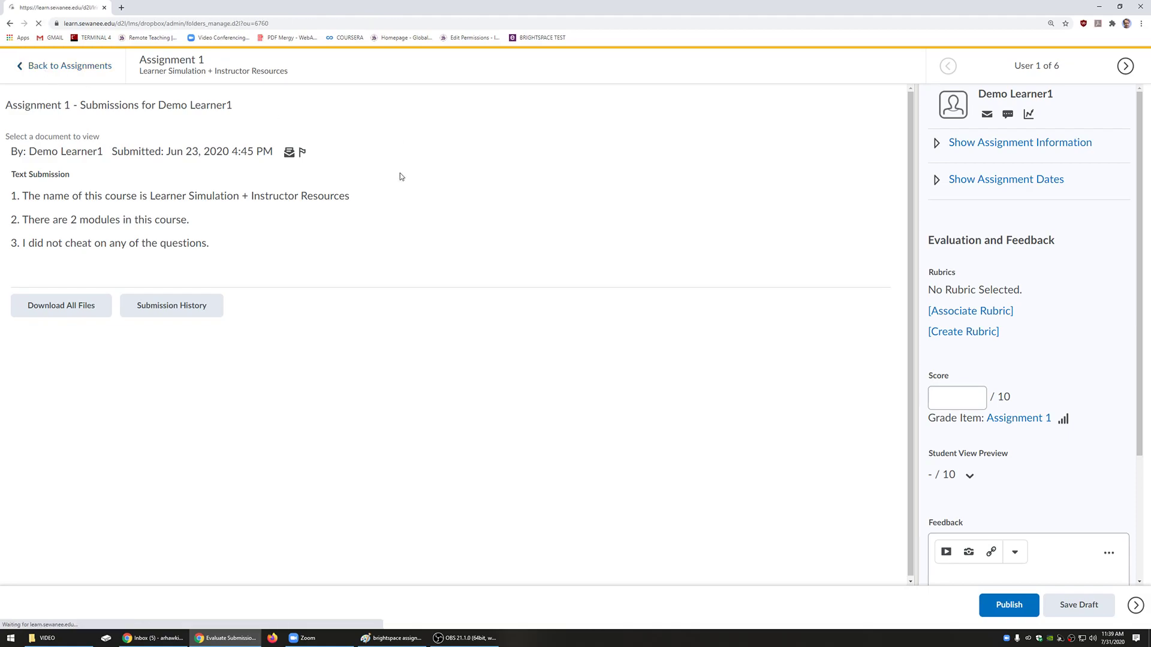
{"action": "left_click", "coordinate": [316, 381]}
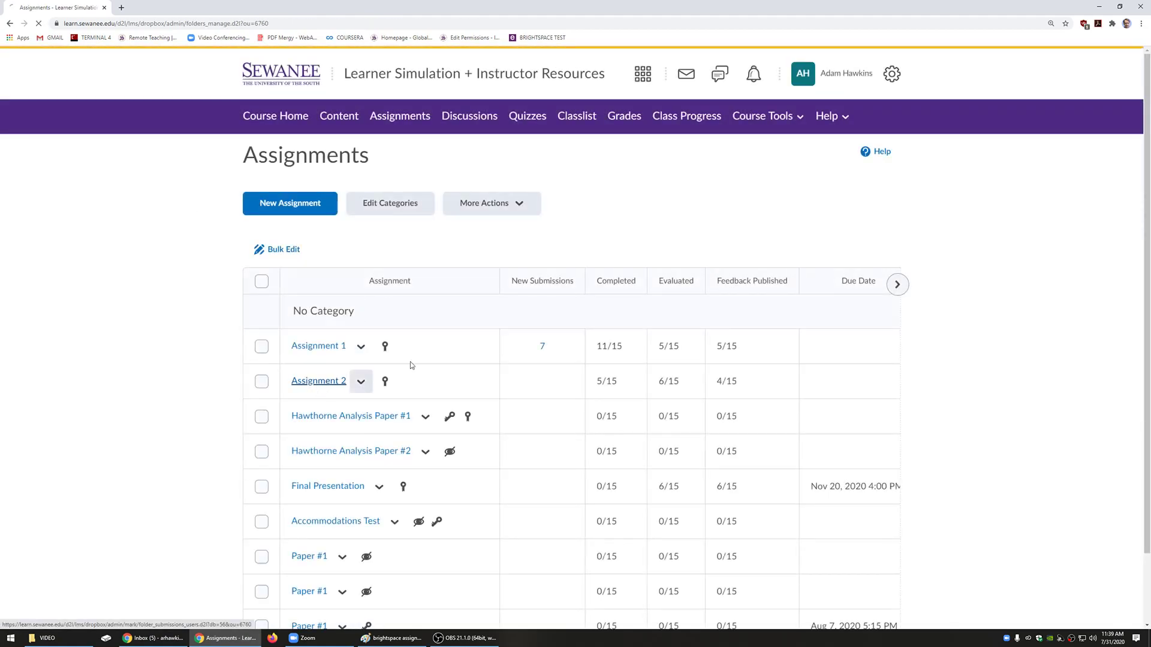
{"action": "scroll", "coordinate": [455, 342], "scroll_direction": "down", "scroll_amount": 5}
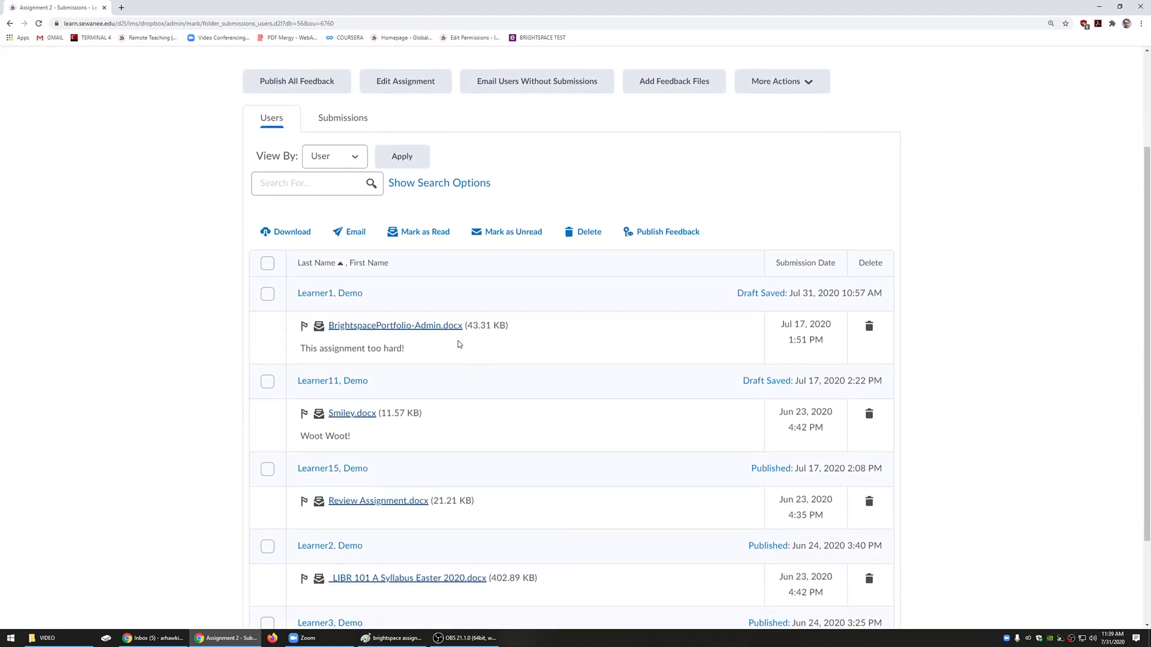
{"action": "scroll", "coordinate": [452, 339], "scroll_direction": "up", "scroll_amount": 2}
{"action": "scroll", "coordinate": [450, 341], "scroll_direction": "down", "scroll_amount": 2}
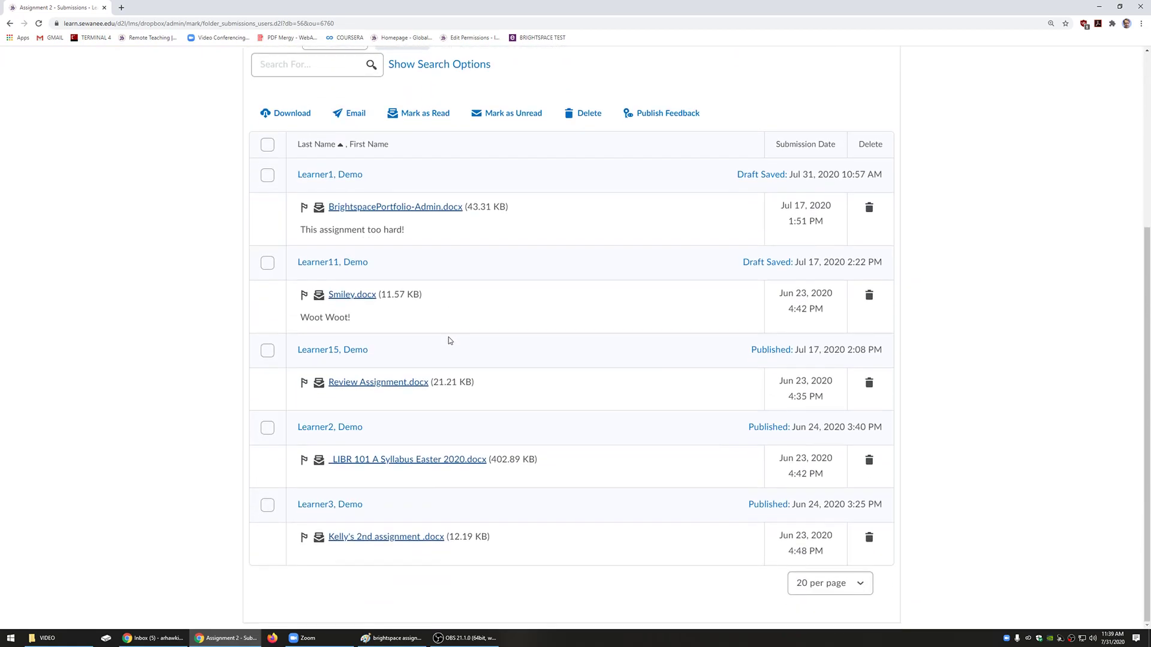
{"action": "scroll", "coordinate": [380, 260], "scroll_direction": "up", "scroll_amount": 4}
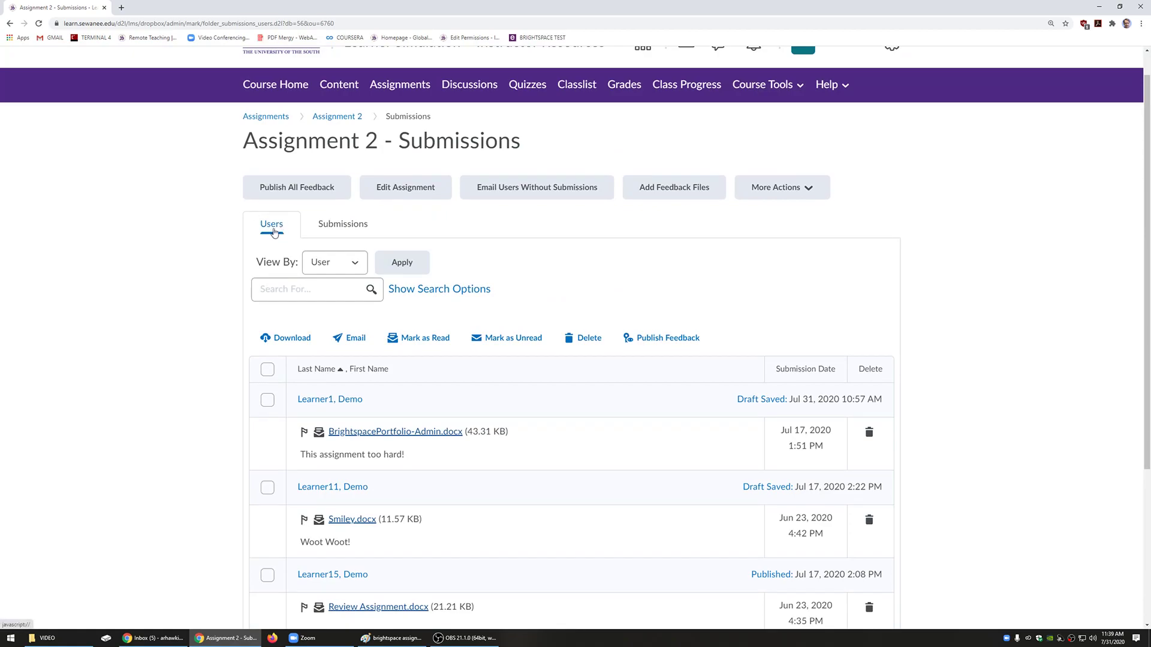
{"action": "scroll", "coordinate": [276, 287], "scroll_direction": "down", "scroll_amount": 1}
{"action": "scroll", "coordinate": [271, 208], "scroll_direction": "up", "scroll_amount": 1}
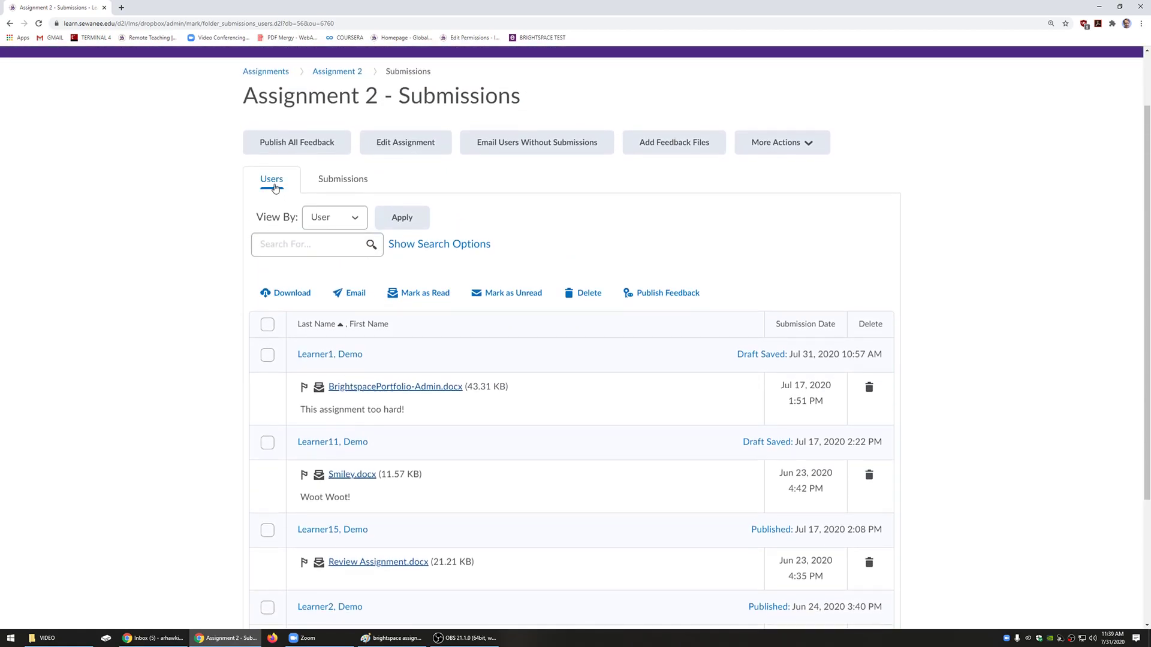
Step: View Assignment 2 submissions by file, then return to the list grouped by learner
{"action": "left_click", "coordinate": [361, 187]}
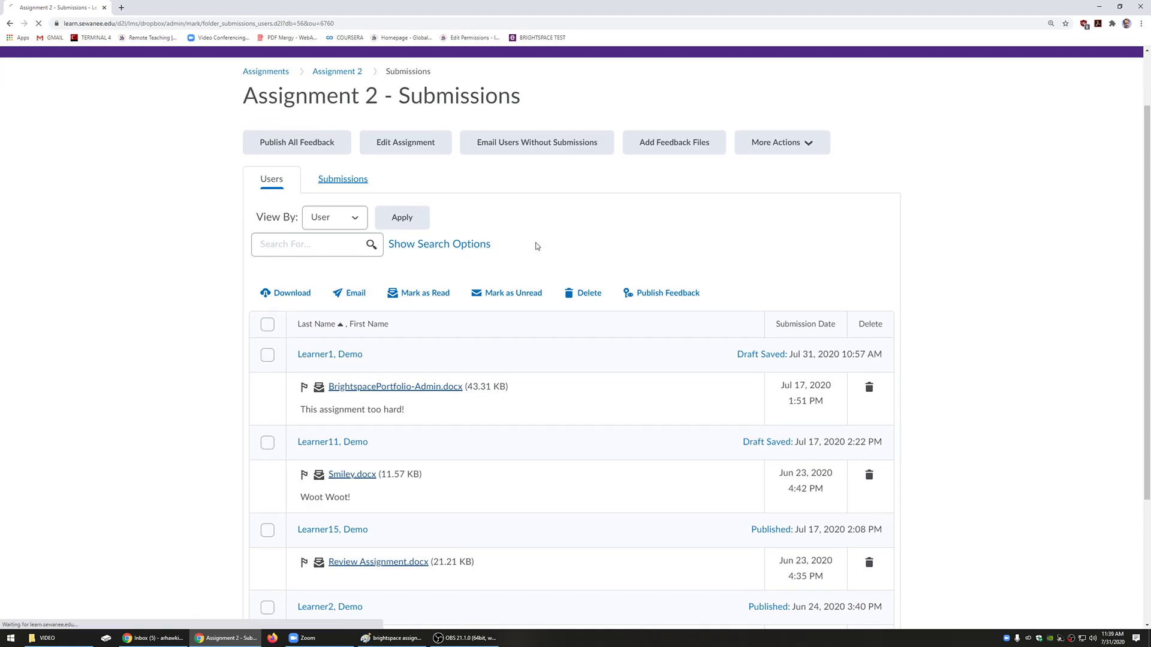
{"action": "scroll", "coordinate": [593, 387], "scroll_direction": "down", "scroll_amount": 1}
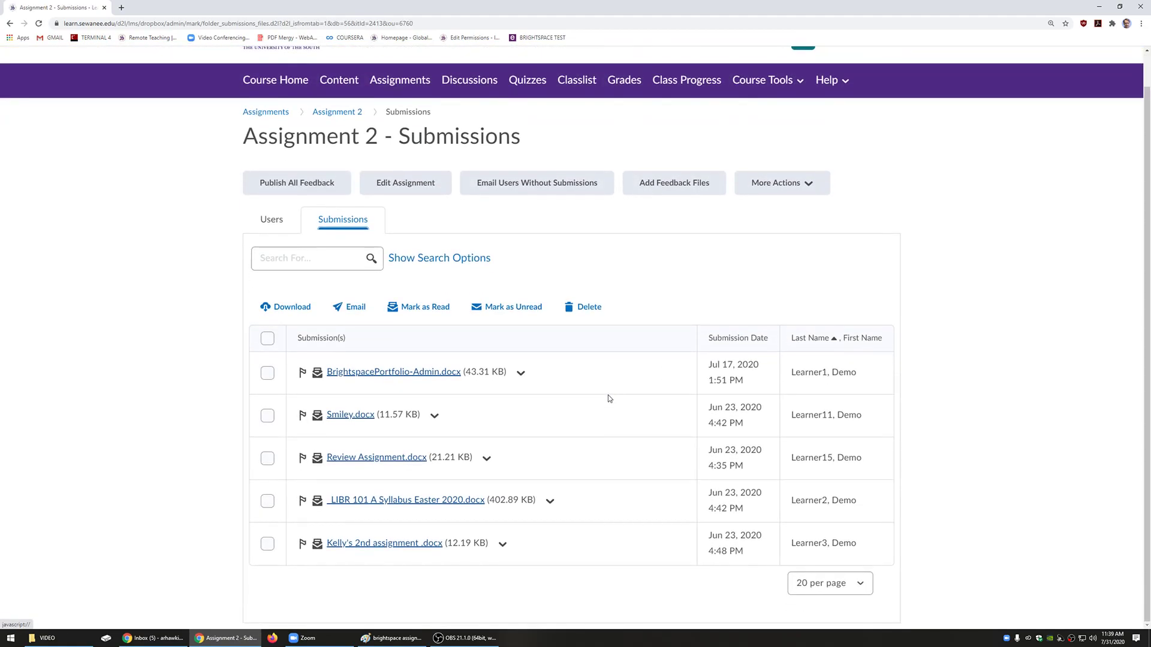
{"action": "left_click_drag", "start_coordinate": [708, 355], "coordinate": [743, 543]}
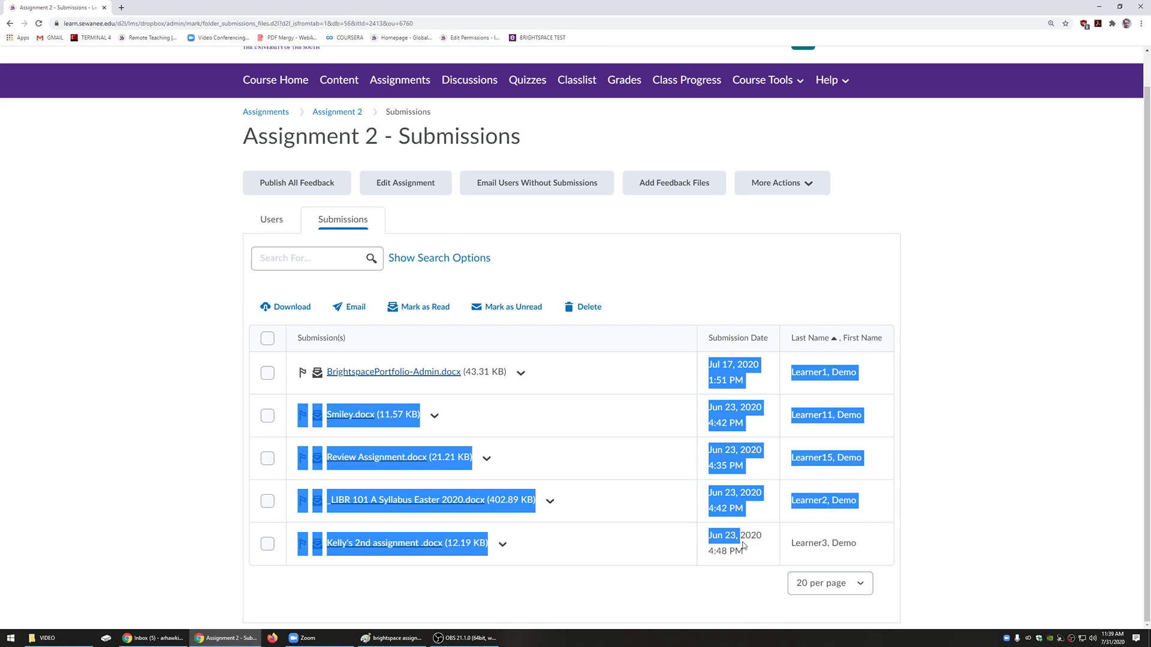
{"action": "left_click", "coordinate": [272, 219]}
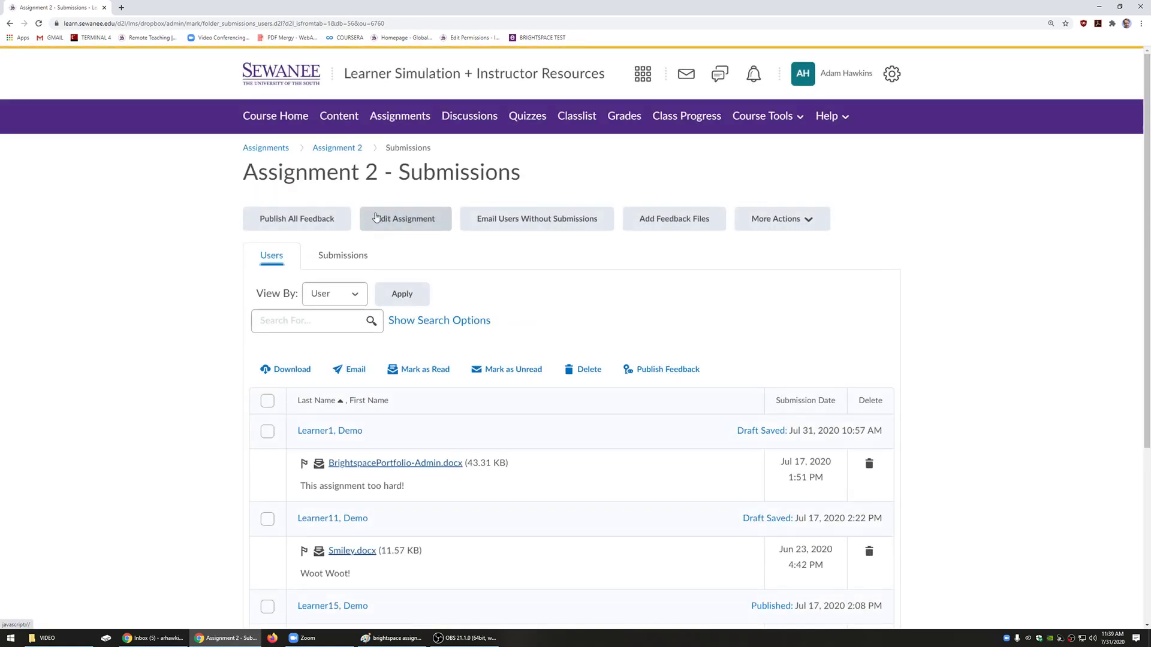
{"action": "scroll", "coordinate": [419, 318], "scroll_direction": "down", "scroll_amount": 3}
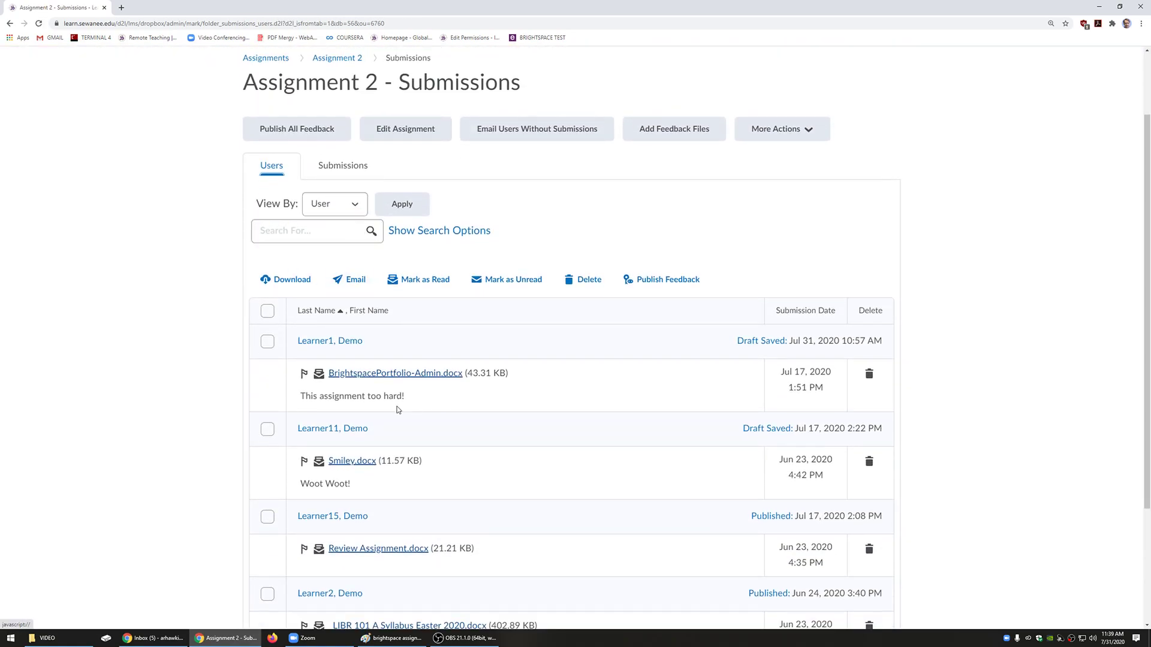
{"action": "scroll", "coordinate": [299, 276], "scroll_direction": "down", "scroll_amount": 1}
{"action": "scroll", "coordinate": [447, 394], "scroll_direction": "down", "scroll_amount": 1}
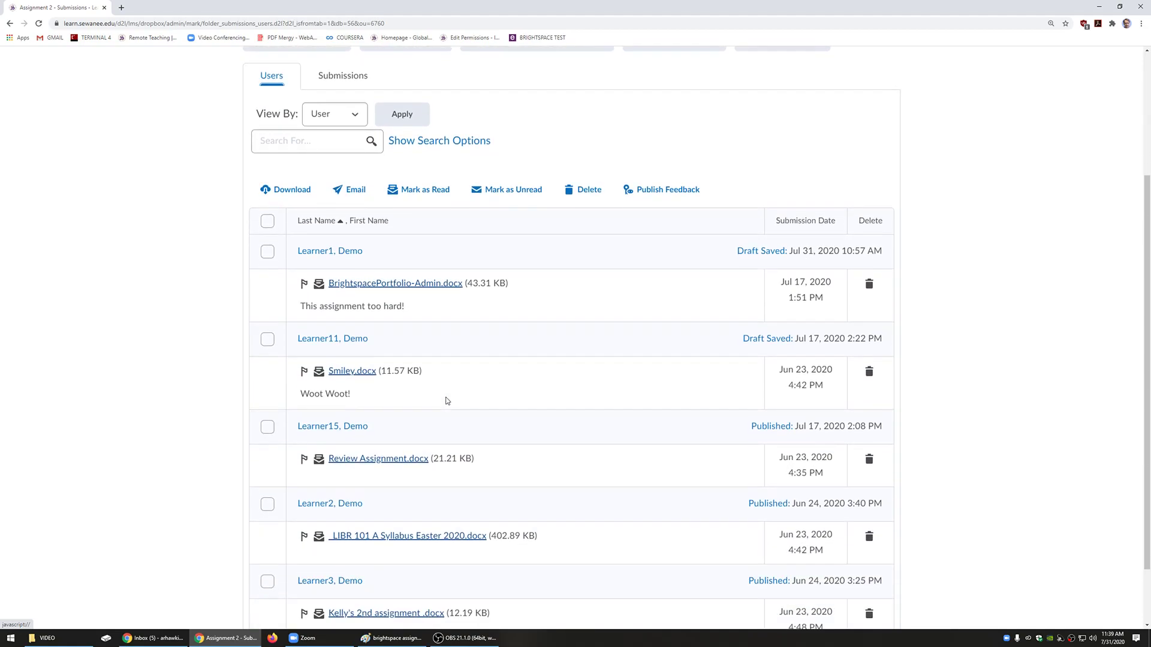
Step: Open the Smiley.docx submission for evaluation and widen the grading panel beside the viewer
{"action": "left_click", "coordinate": [368, 372]}
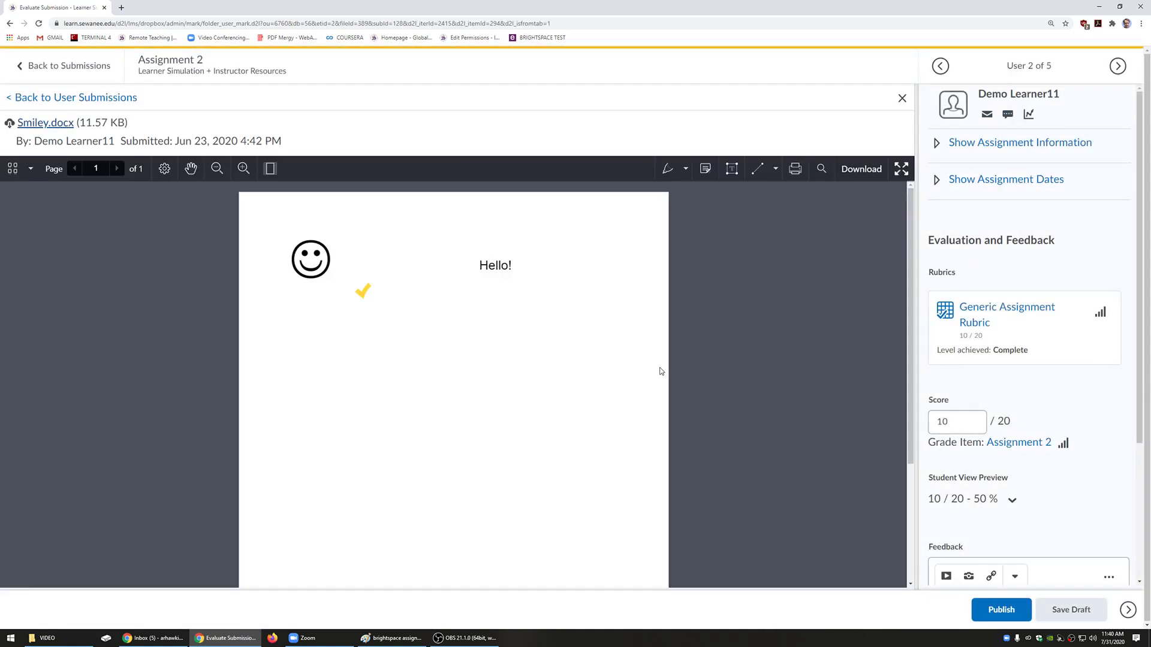
{"action": "scroll", "coordinate": [659, 372], "scroll_direction": "down", "scroll_amount": 3}
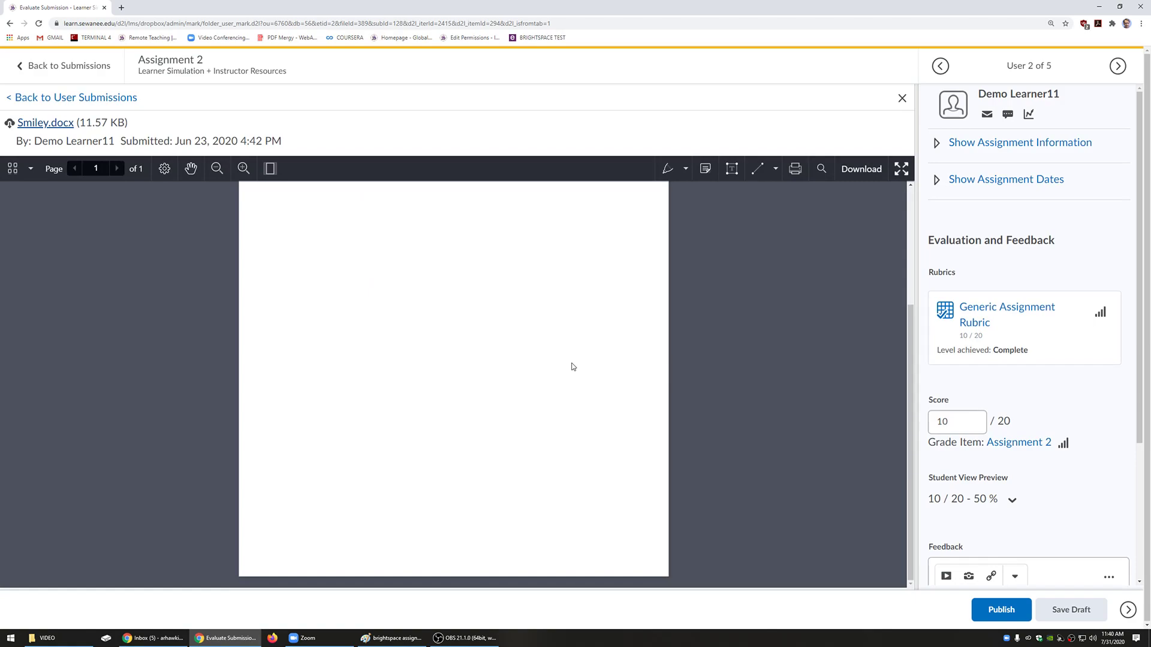
{"action": "scroll", "coordinate": [872, 383], "scroll_direction": "up", "scroll_amount": 3}
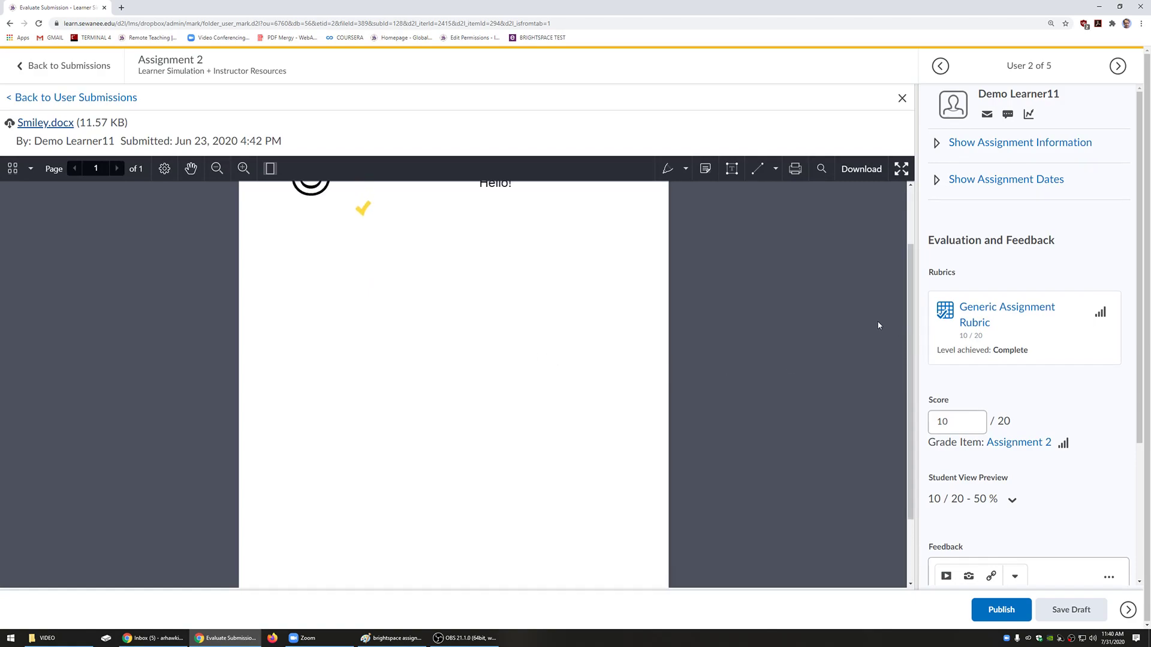
{"action": "scroll", "coordinate": [906, 336], "scroll_direction": "up", "scroll_amount": 1}
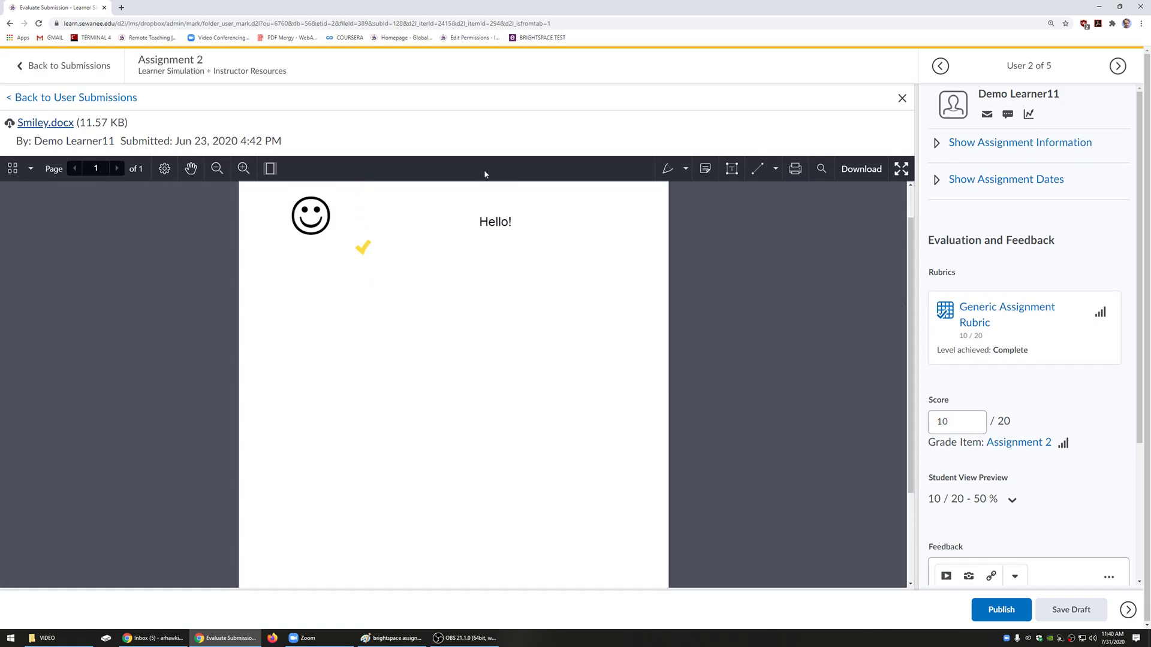
{"action": "left_click", "coordinate": [685, 168]}
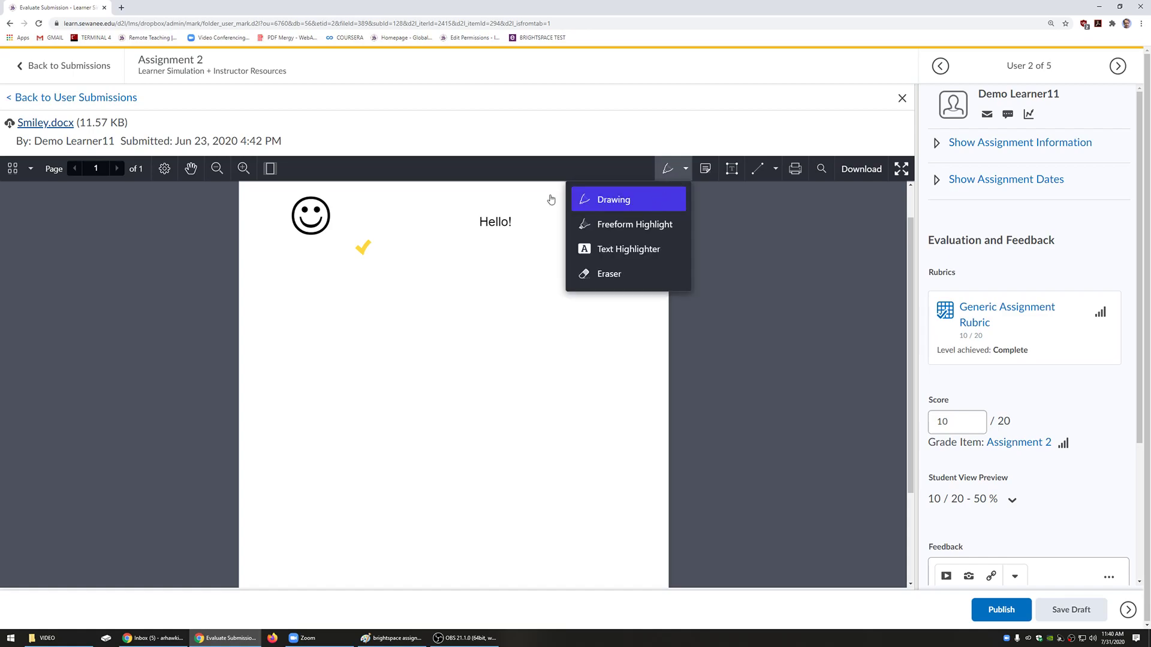
{"action": "left_click_drag", "start_coordinate": [916, 235], "coordinate": [860, 226]}
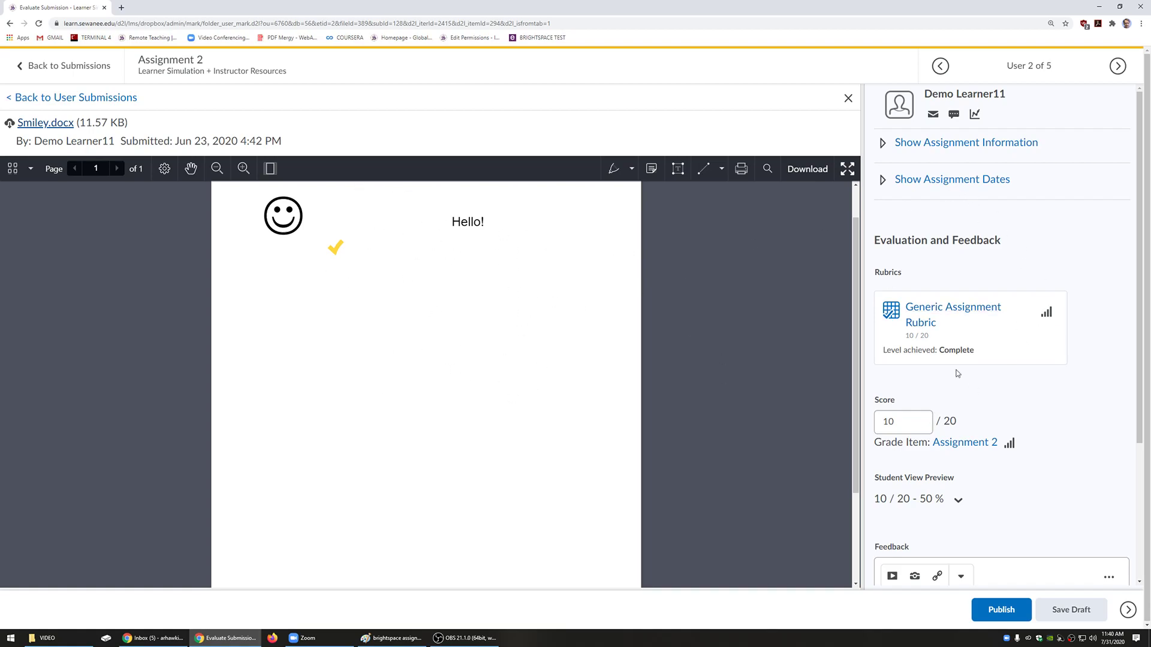
Step: Add a 'Good job!' text comment below the check mark on Smiley.docx
{"action": "left_click", "coordinate": [677, 170]}
{"action": "left_click", "coordinate": [362, 312]}
{"action": "type", "text": "Good job!"}
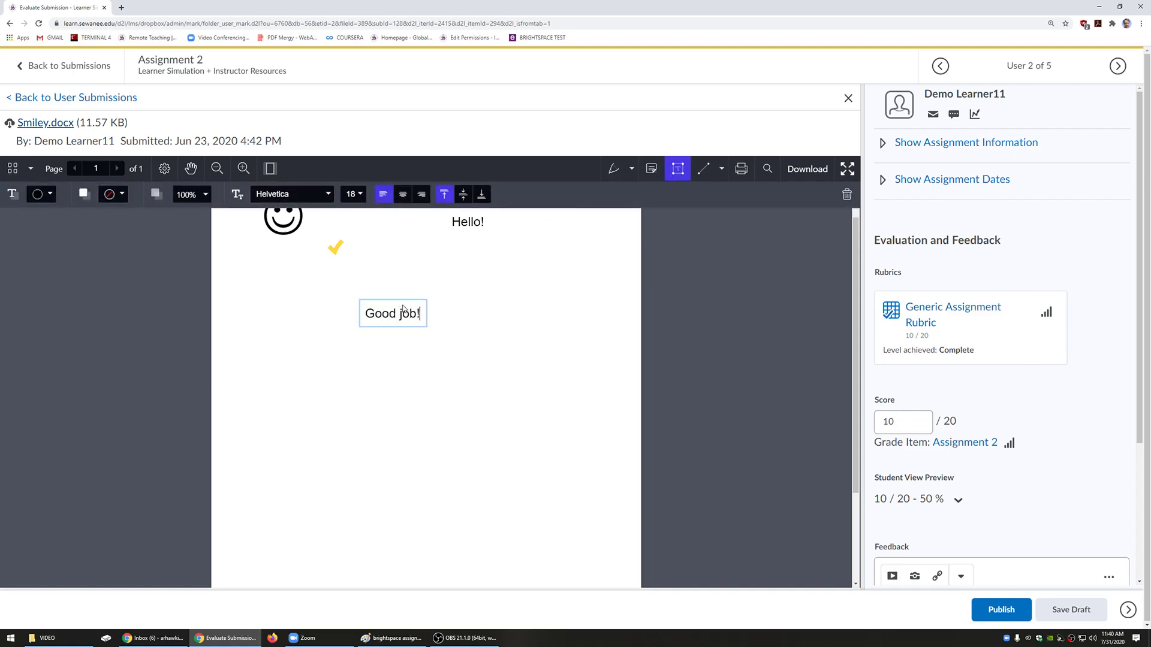
{"action": "left_click", "coordinate": [466, 356]}
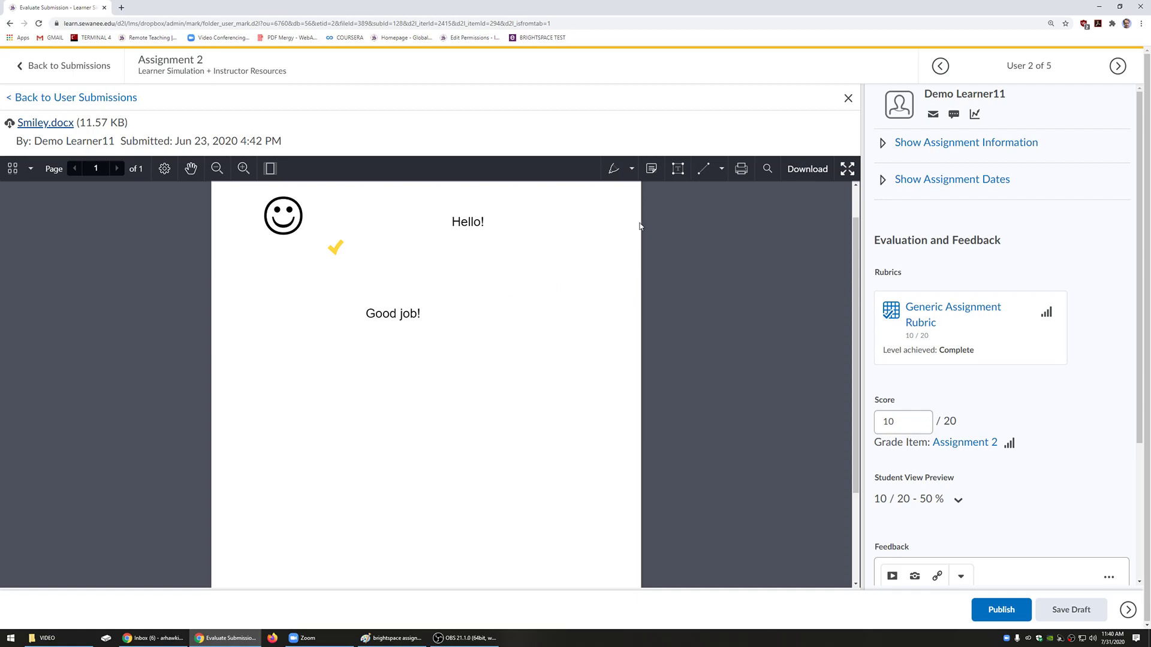
Step: Place an arrow stamp with the note 'This paragraph is confusing' beside the paragraph
{"action": "left_click", "coordinate": [652, 172]}
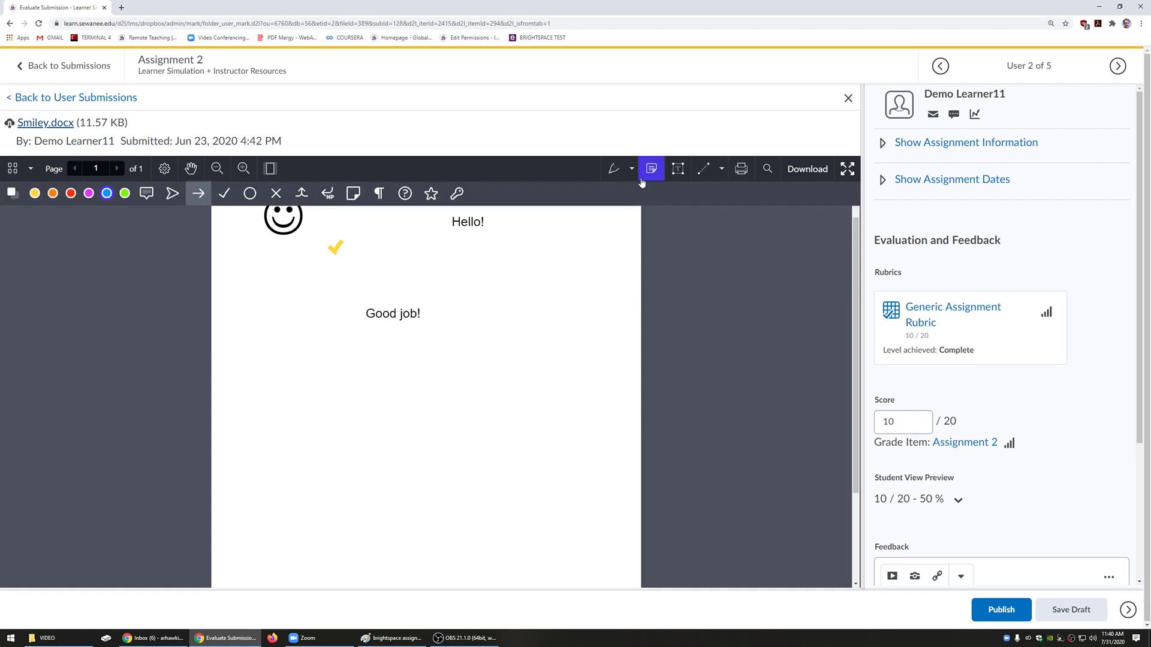
{"action": "left_click", "coordinate": [269, 409]}
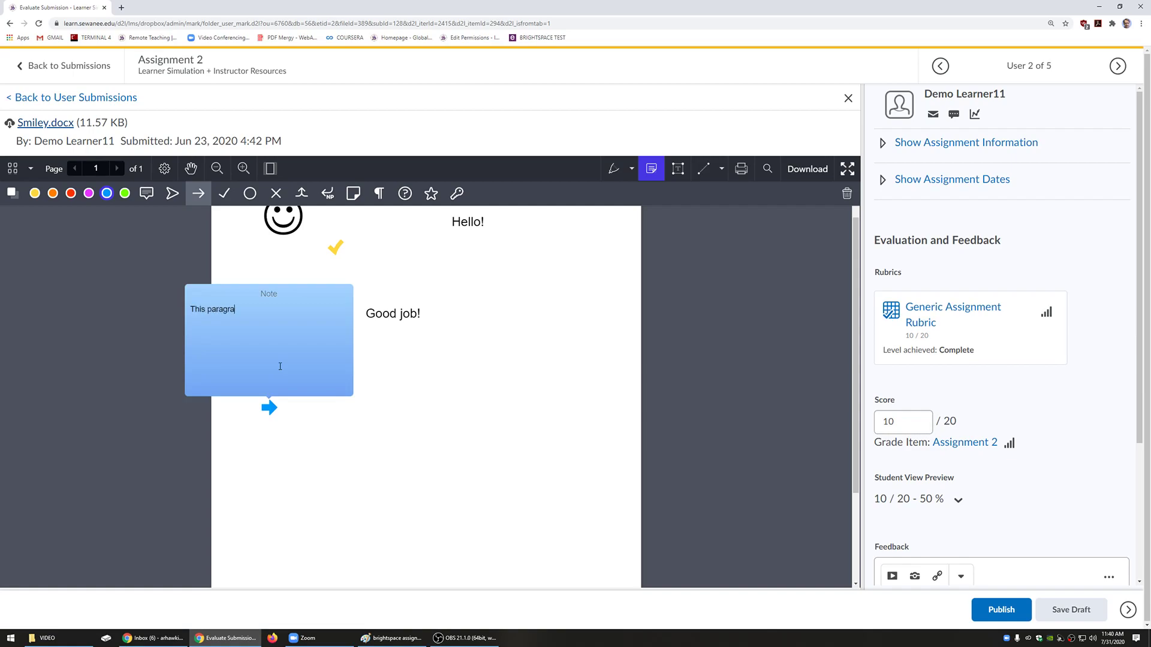
{"action": "type", "text": "This paragraph is confusing"}
{"action": "left_click", "coordinate": [447, 426]}
{"action": "mouse_move", "coordinate": [271, 407]}
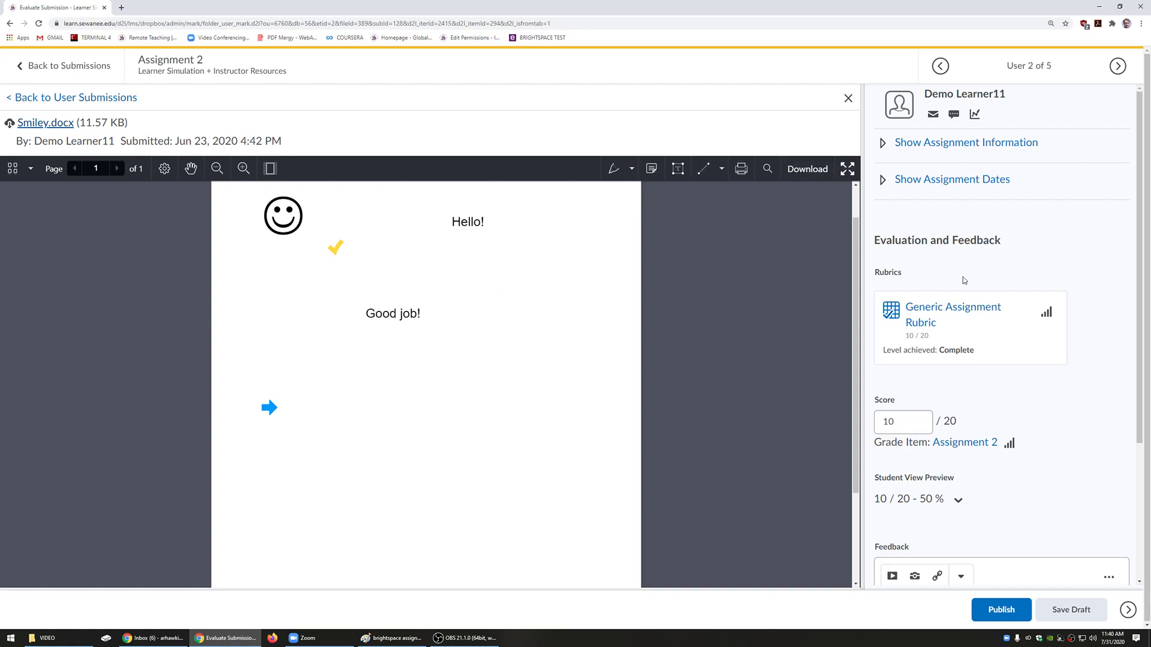
Step: Set the score to 10/20, extend the 'Amazing work!' feedback, and save as a draft
{"action": "scroll", "coordinate": [955, 273], "scroll_direction": "down", "scroll_amount": 1}
{"action": "left_click_drag", "start_coordinate": [910, 374], "coordinate": [811, 372]}
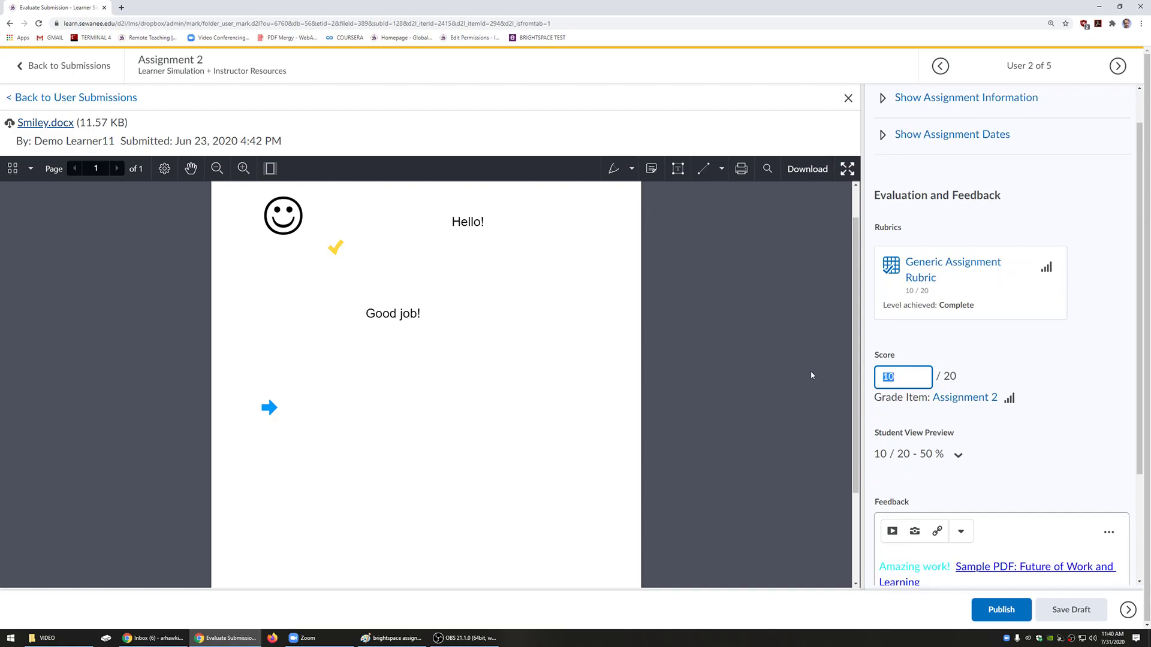
{"action": "type", "text": "15"}
{"action": "key", "text": "Delete"}
{"action": "left_click", "coordinate": [918, 381]}
{"action": "scroll", "coordinate": [929, 420], "scroll_direction": "down", "scroll_amount": 3}
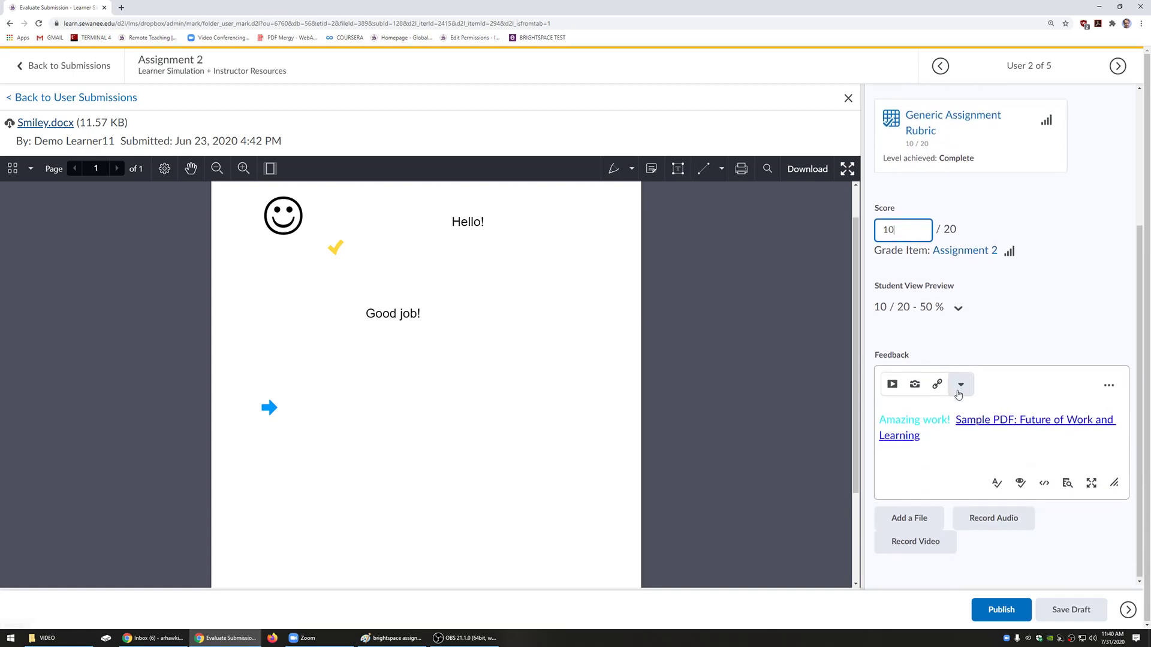
{"action": "left_click", "coordinate": [935, 451]}
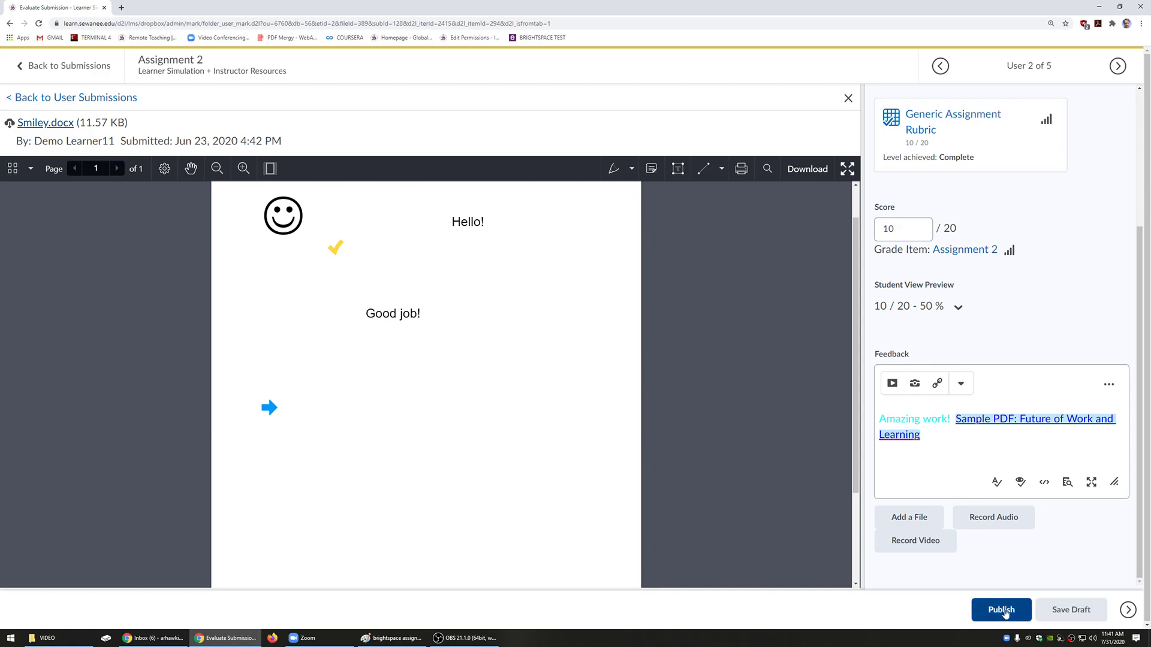
{"action": "left_click", "coordinate": [1070, 610]}
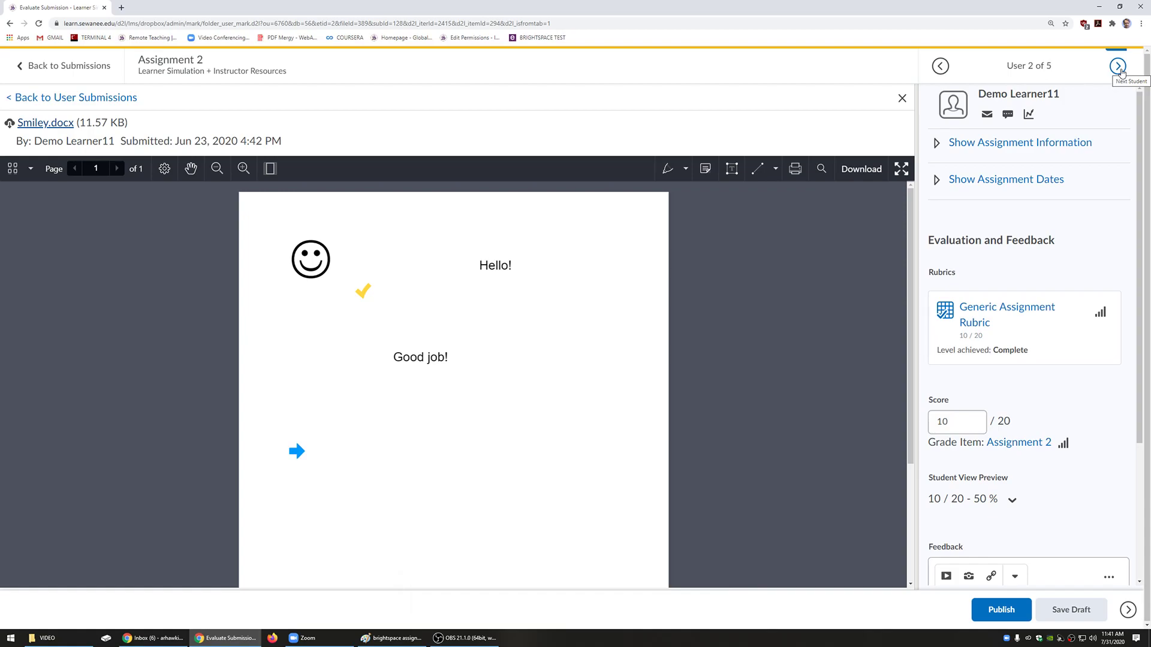
Step: Leave the Smiley.docx evaluation and reopen Assignment 2's submissions from the Assignments list
{"action": "left_click", "coordinate": [1118, 66]}
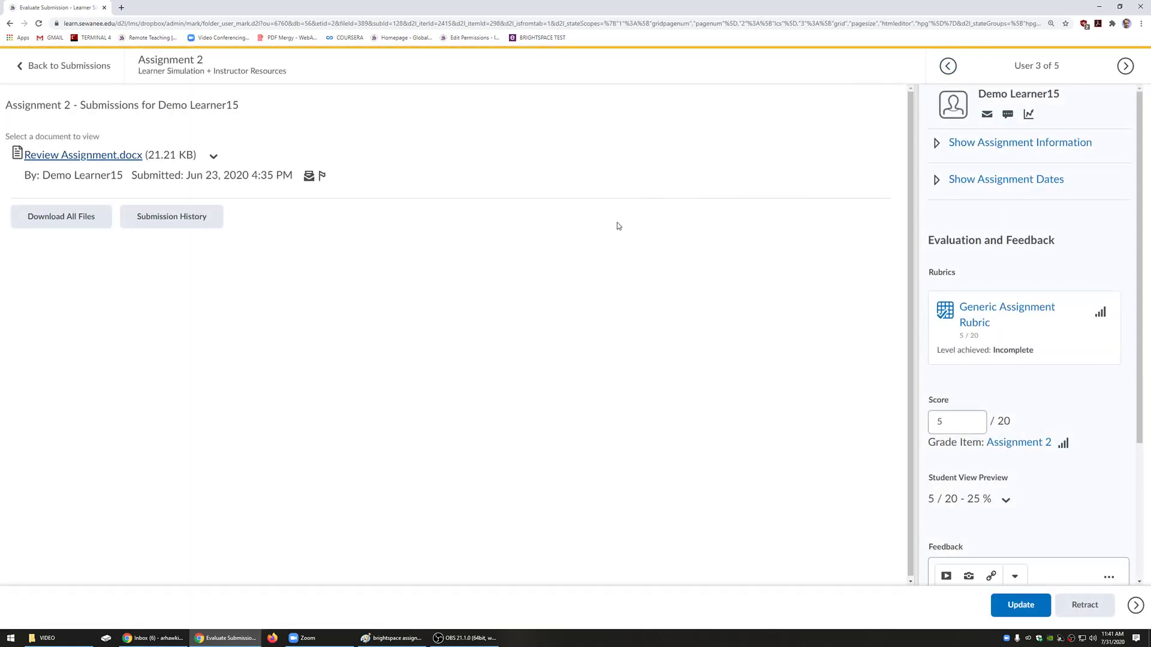
{"action": "left_click", "coordinate": [85, 71]}
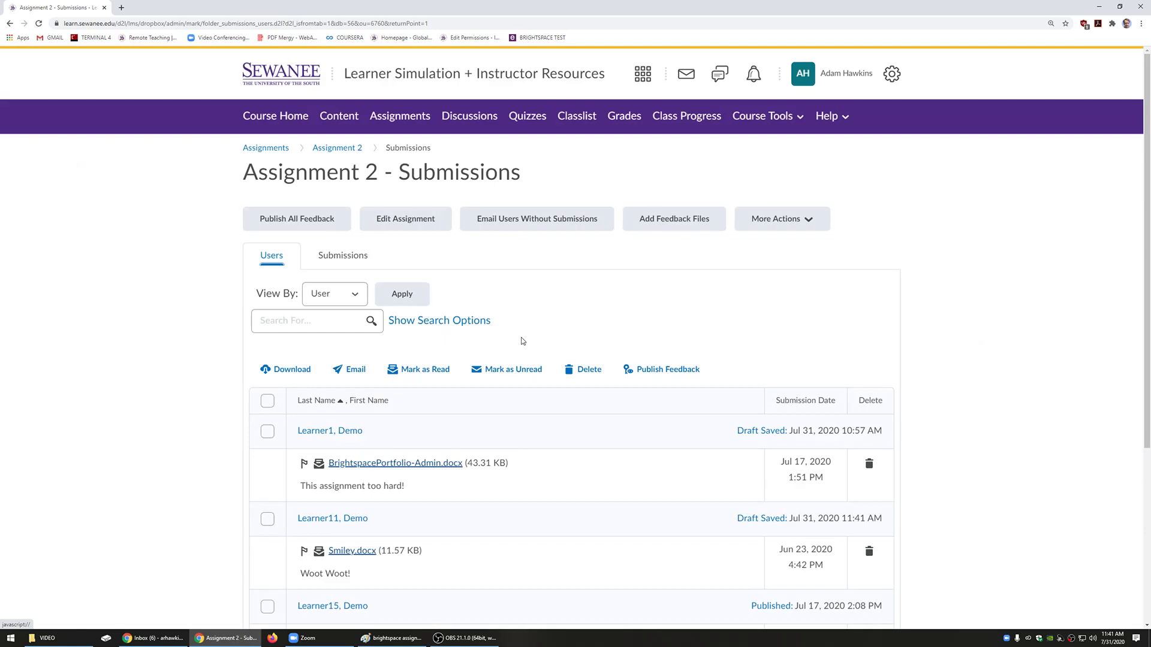
{"action": "scroll", "coordinate": [528, 335], "scroll_direction": "down", "scroll_amount": 4}
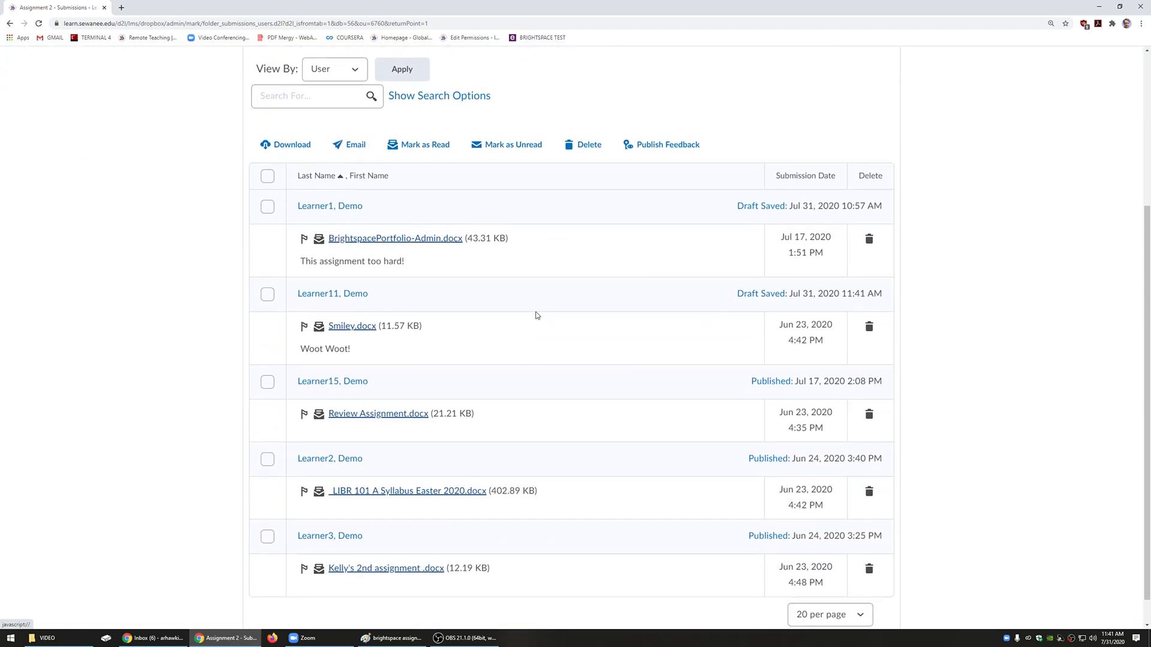
{"action": "scroll", "coordinate": [535, 313], "scroll_direction": "up", "scroll_amount": 2}
{"action": "scroll", "coordinate": [514, 313], "scroll_direction": "down", "scroll_amount": 1}
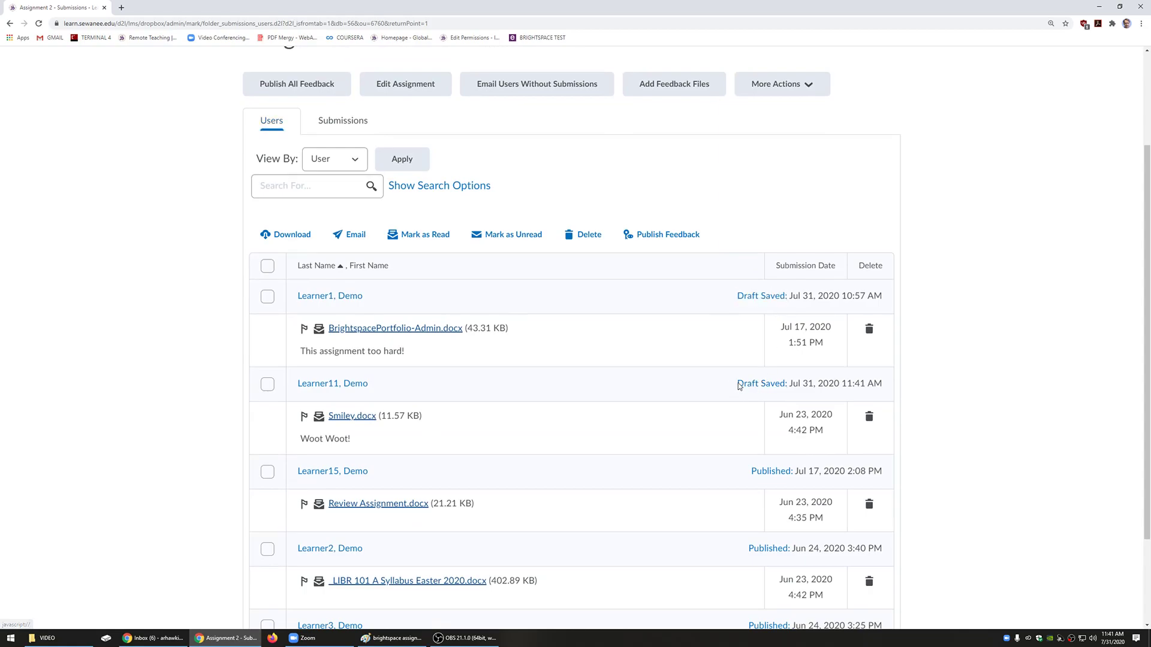
{"action": "left_click_drag", "start_coordinate": [736, 385], "coordinate": [789, 390]}
{"action": "scroll", "coordinate": [426, 269], "scroll_direction": "up", "scroll_amount": 3}
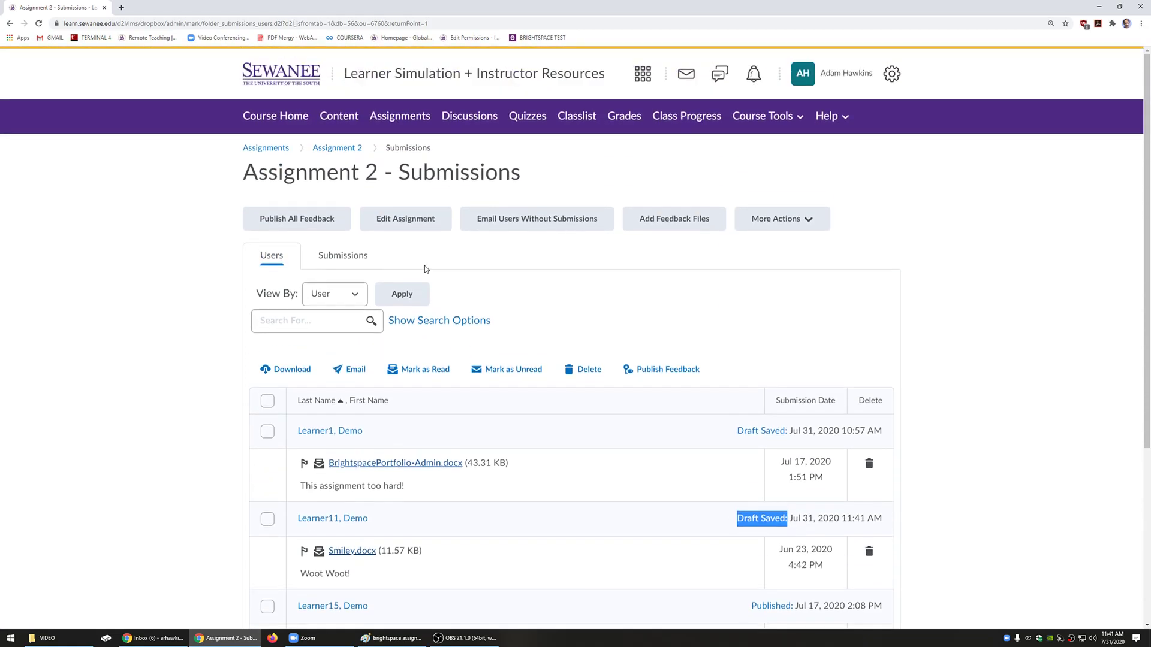
{"action": "left_click", "coordinate": [400, 115]}
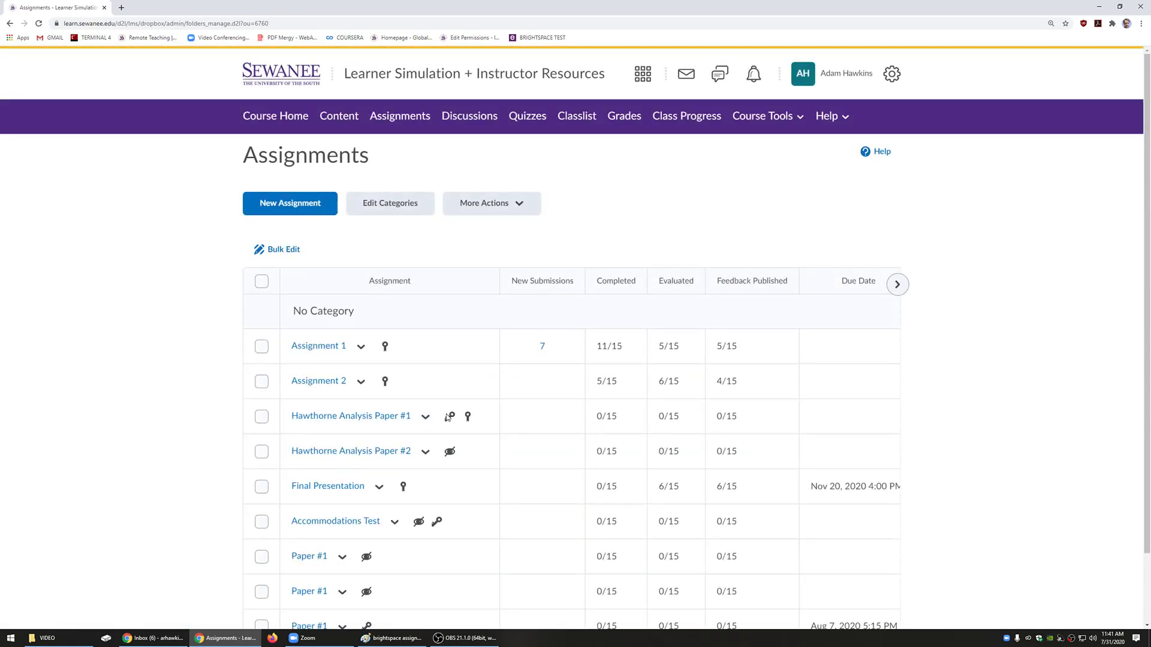
{"action": "left_click", "coordinate": [323, 384]}
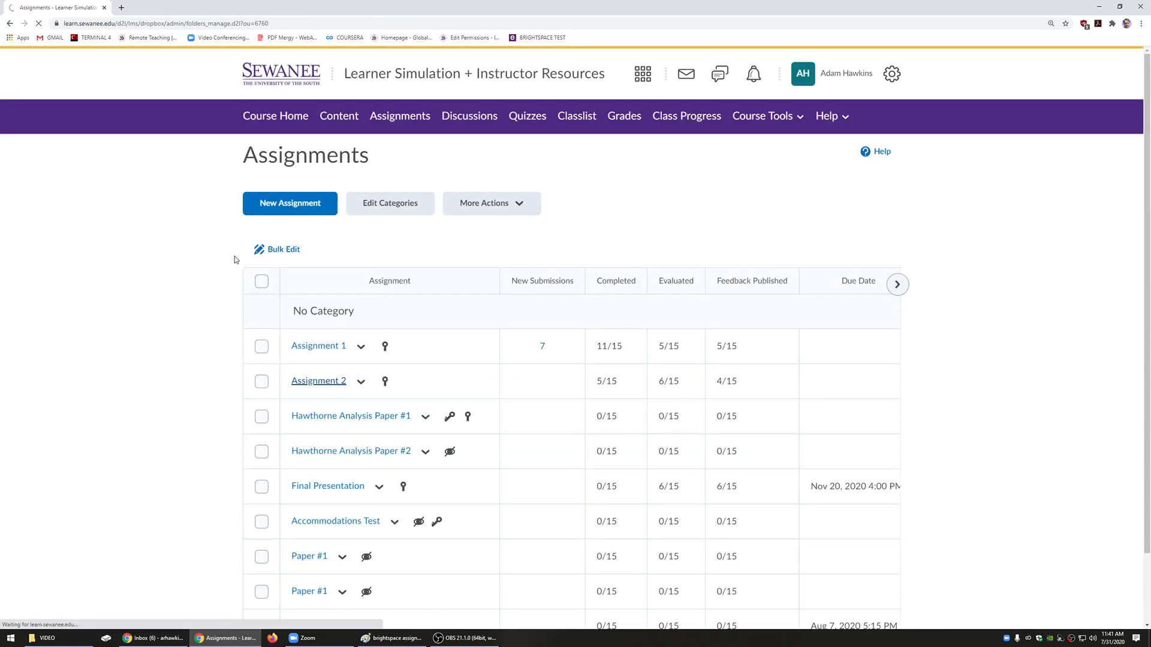
{"action": "scroll", "coordinate": [270, 224], "scroll_direction": "down", "scroll_amount": 1}
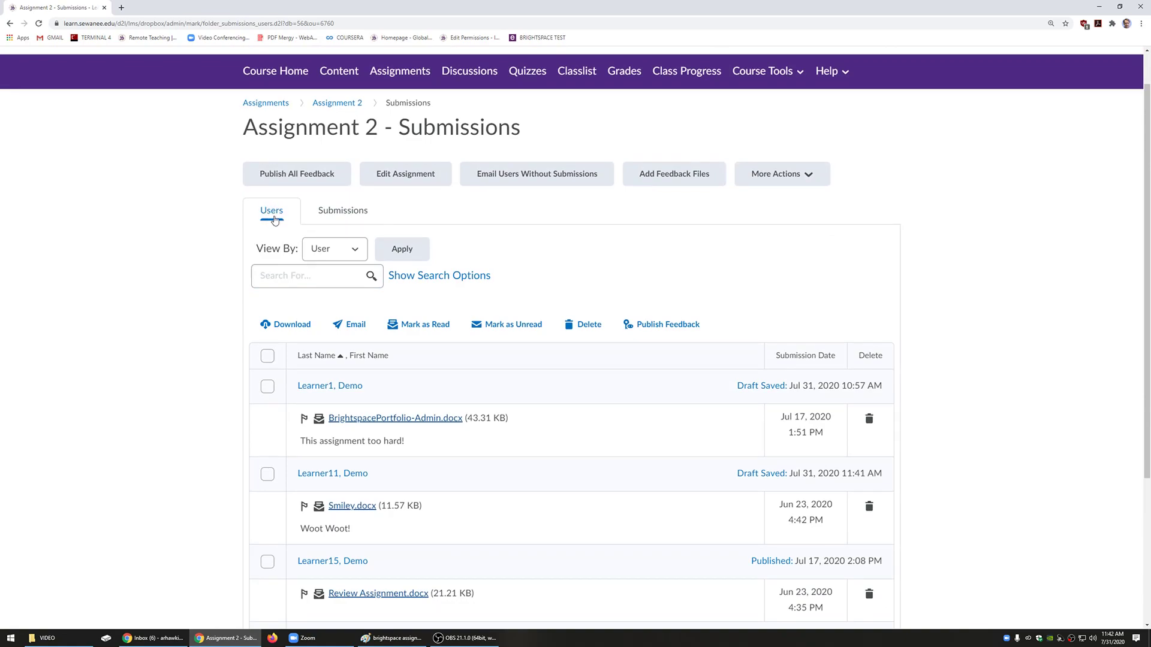
Step: Select all Assignment 2 learners and publish their feedback, confirming both prompts
{"action": "left_click", "coordinate": [268, 356]}
{"action": "scroll", "coordinate": [513, 449], "scroll_direction": "down", "scroll_amount": 4}
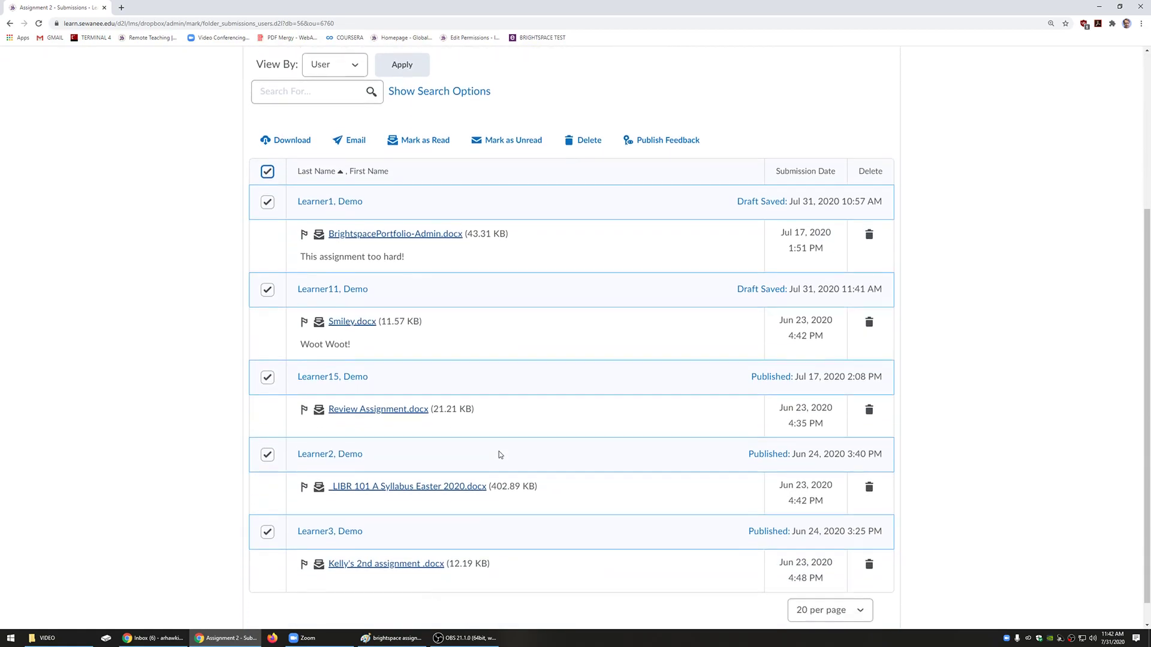
{"action": "scroll", "coordinate": [500, 455], "scroll_direction": "up", "scroll_amount": 3}
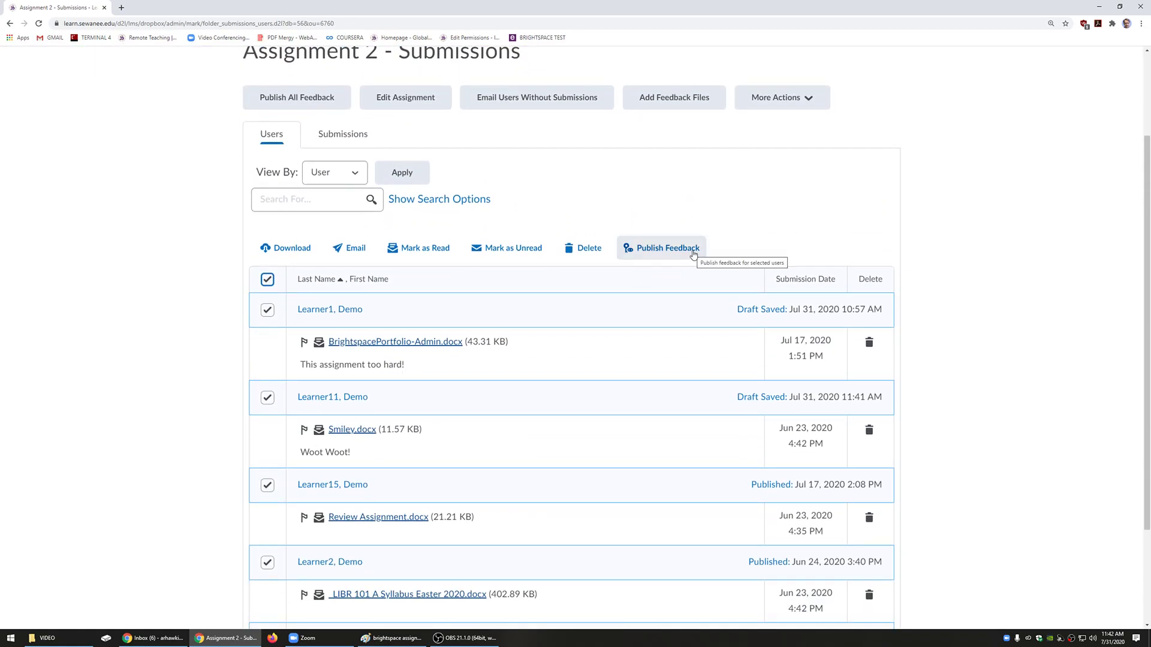
{"action": "left_click", "coordinate": [693, 254]}
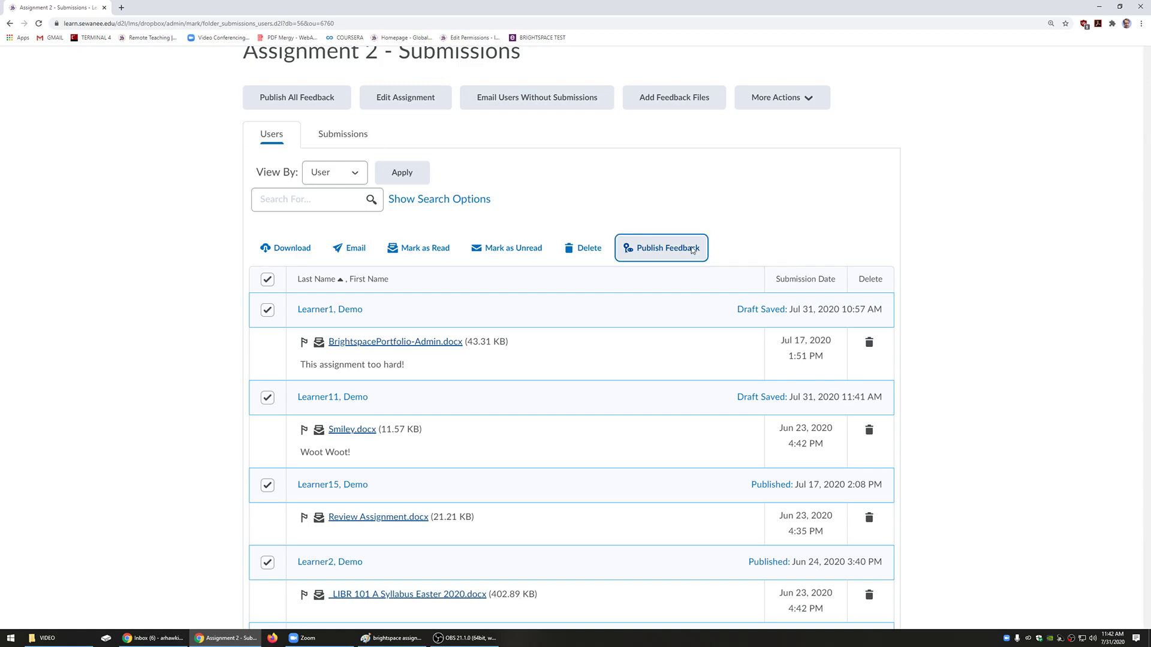
{"action": "left_click", "coordinate": [537, 211]}
{"action": "key", "text": "Return"}
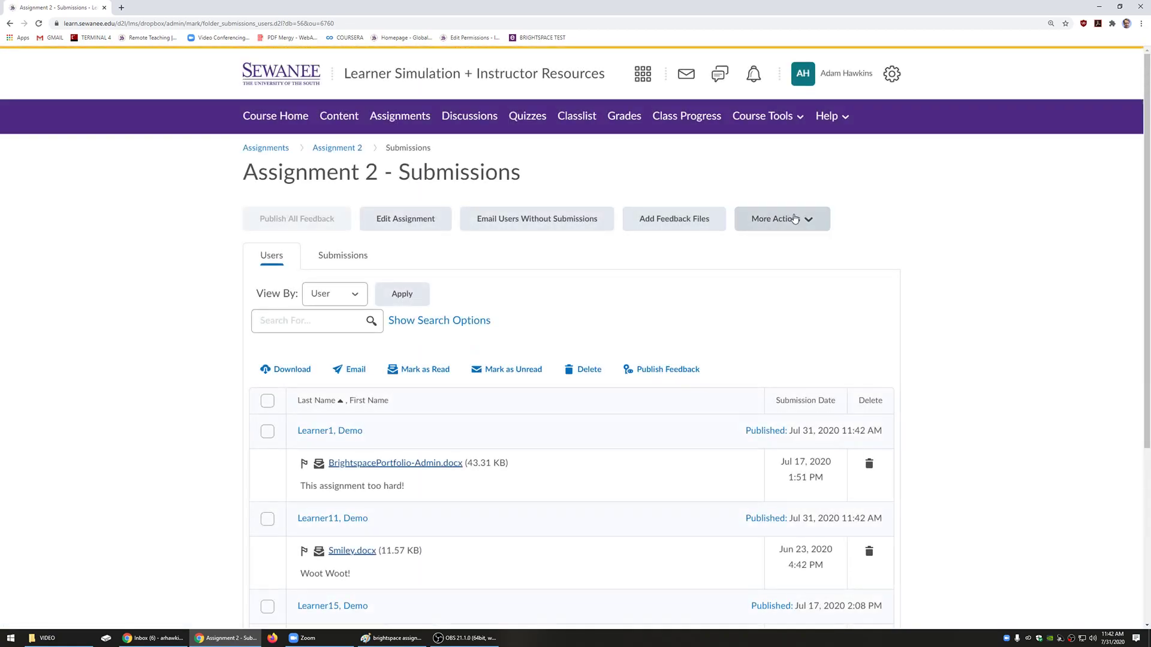
{"action": "scroll", "coordinate": [634, 257], "scroll_direction": "down", "scroll_amount": 3}
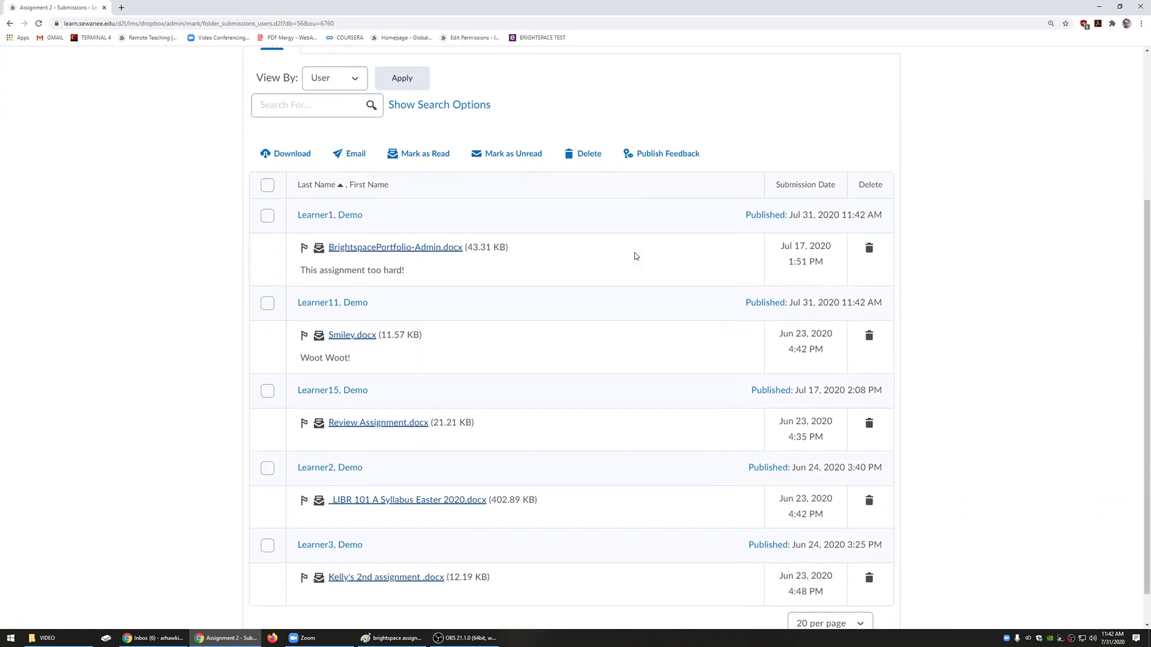
{"action": "scroll", "coordinate": [629, 260], "scroll_direction": "up", "scroll_amount": 4}
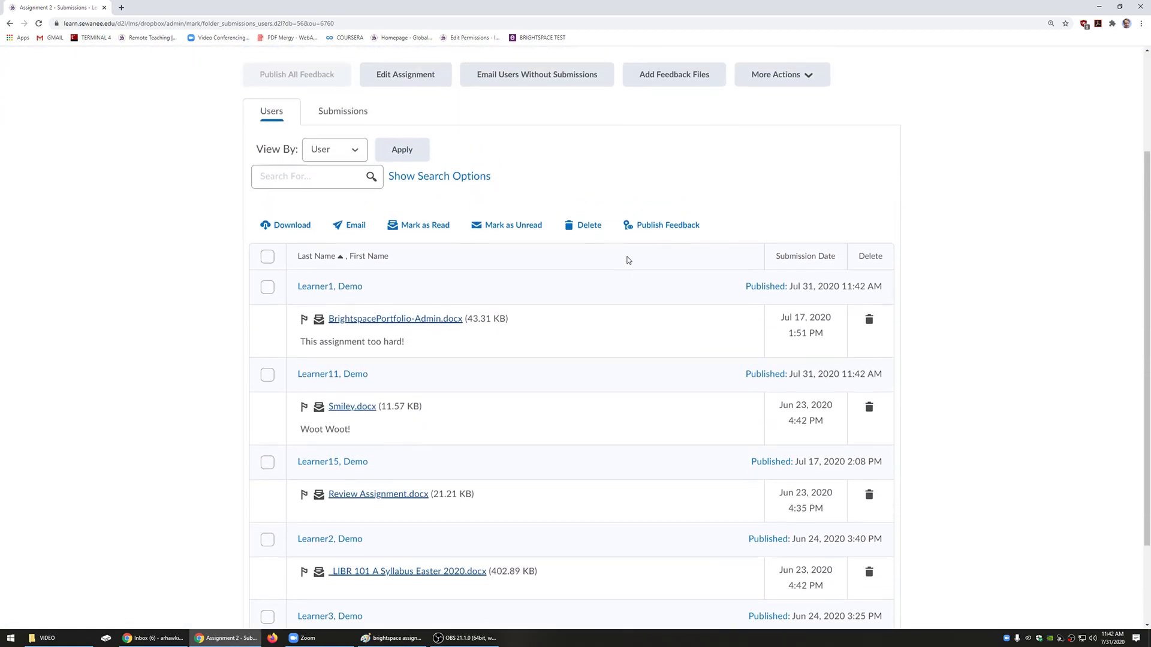